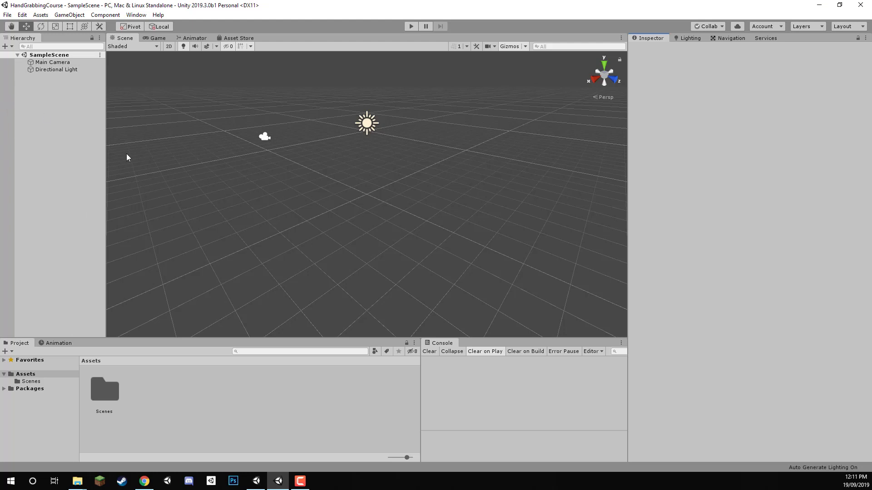
Step: Open the Player page of Project Settings
{"action": "left_click", "coordinate": [44, 142]}
{"action": "left_click", "coordinate": [22, 14]}
{"action": "left_click", "coordinate": [68, 271]}
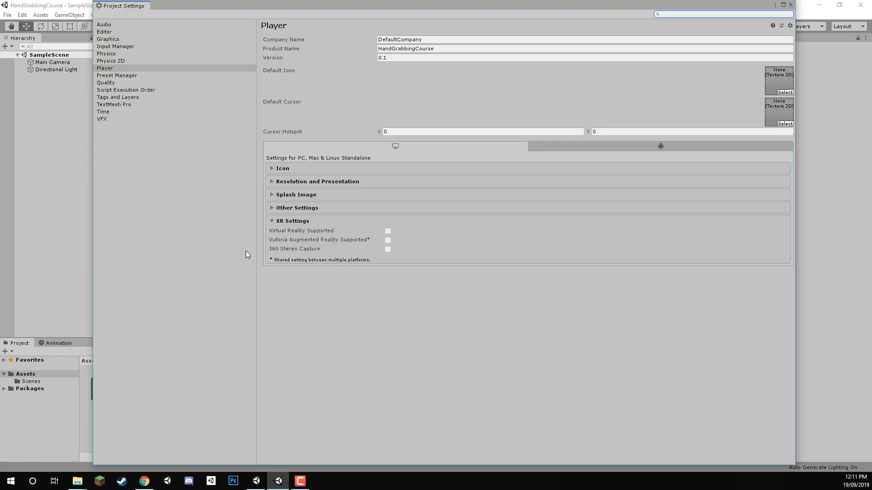
{"action": "left_click", "coordinate": [117, 71]}
Step: Tick Virtual Reality Supported under XR Settings, close Project Settings, and clear the console errors
{"action": "left_click", "coordinate": [300, 223]}
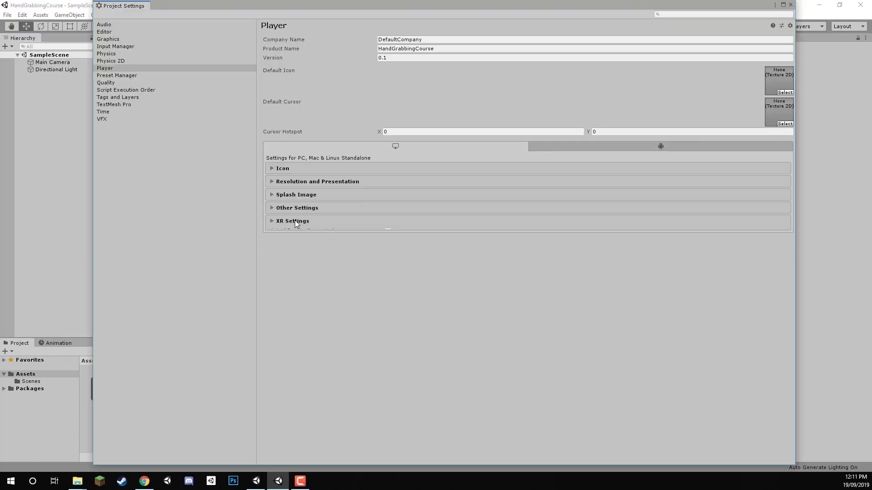
{"action": "left_click", "coordinate": [291, 222]}
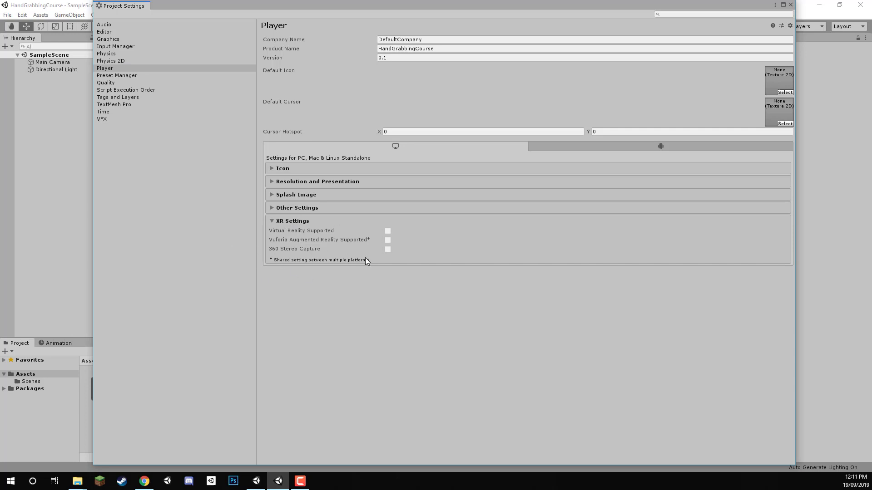
{"action": "left_click", "coordinate": [387, 232]}
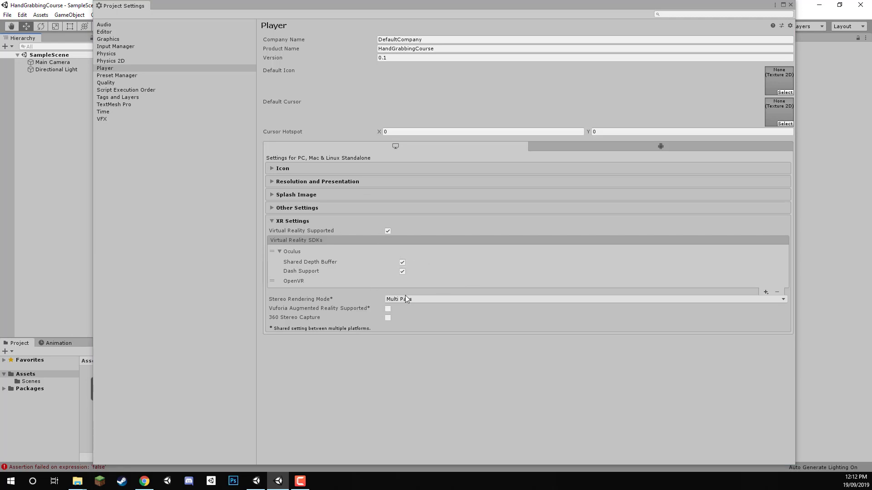
{"action": "left_click", "coordinate": [791, 5]}
{"action": "left_click", "coordinate": [429, 351]}
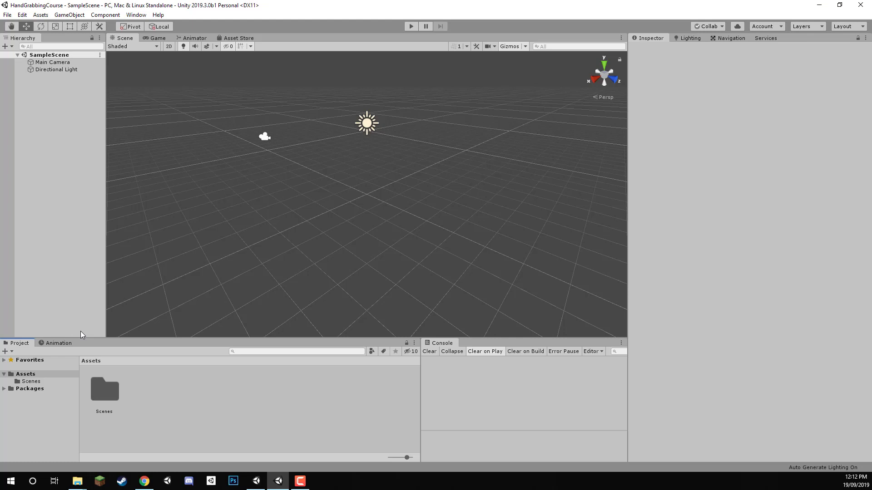
Step: Install XR Legacy Input Helpers 1.3.7 from the Package Manager, then close it
{"action": "left_click", "coordinate": [136, 14]}
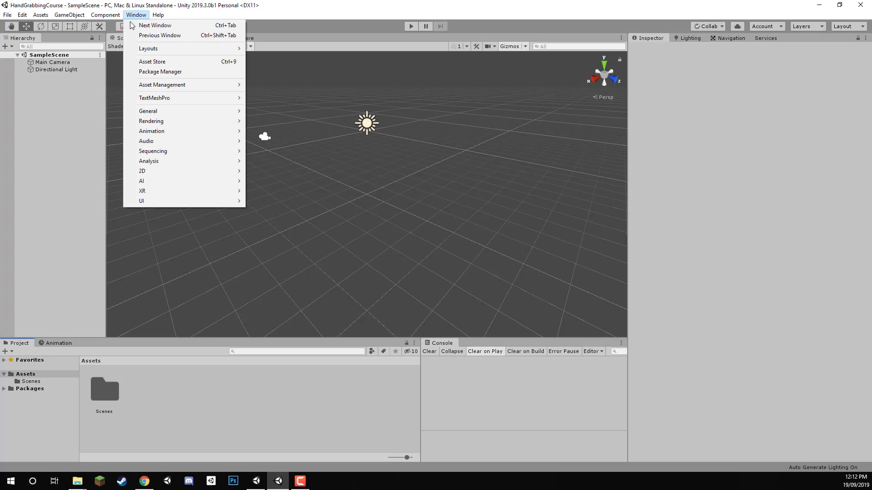
{"action": "left_click", "coordinate": [157, 71]}
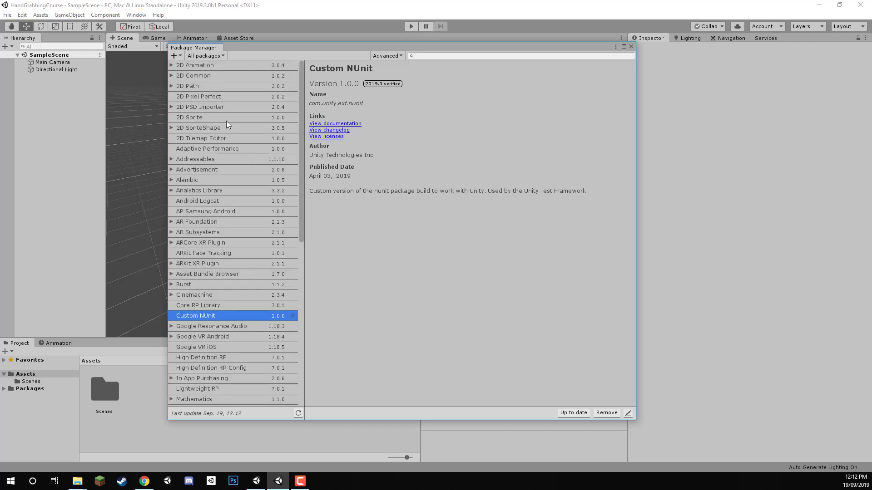
{"action": "scroll", "coordinate": [221, 151], "scroll_direction": "down", "scroll_amount": 3}
{"action": "scroll", "coordinate": [257, 237], "scroll_direction": "down", "scroll_amount": 8}
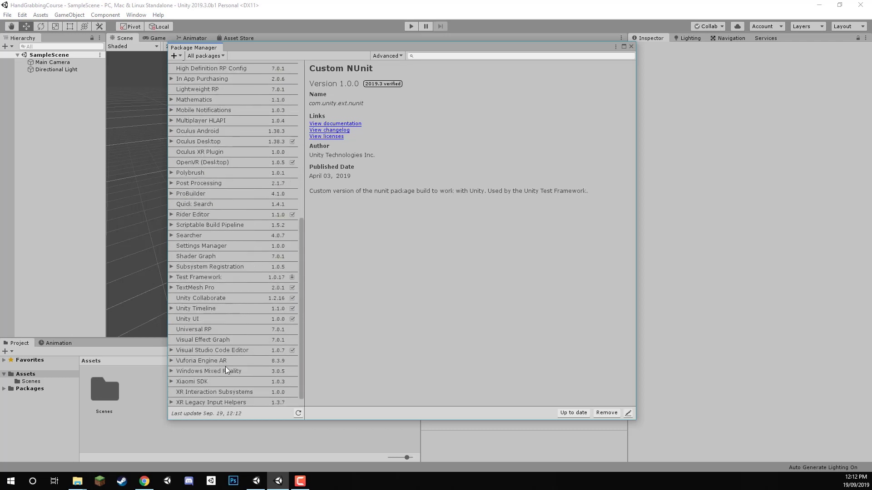
{"action": "left_click", "coordinate": [217, 403]}
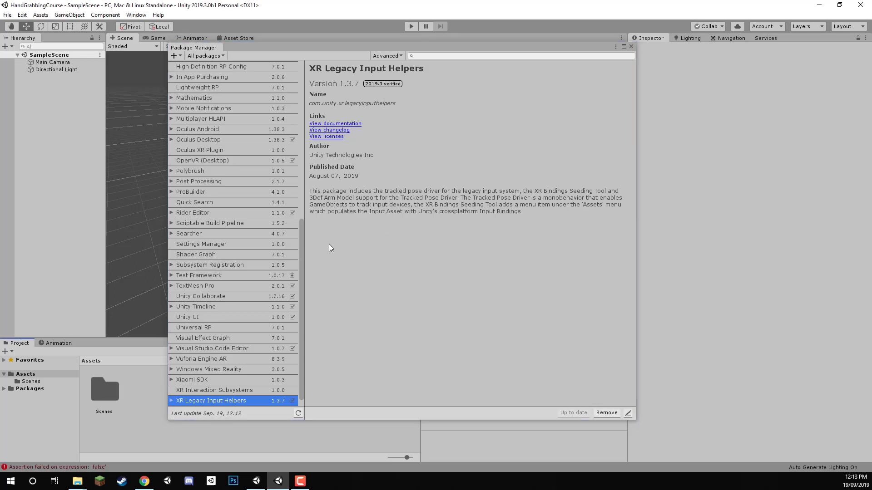
{"action": "left_click", "coordinate": [631, 46]}
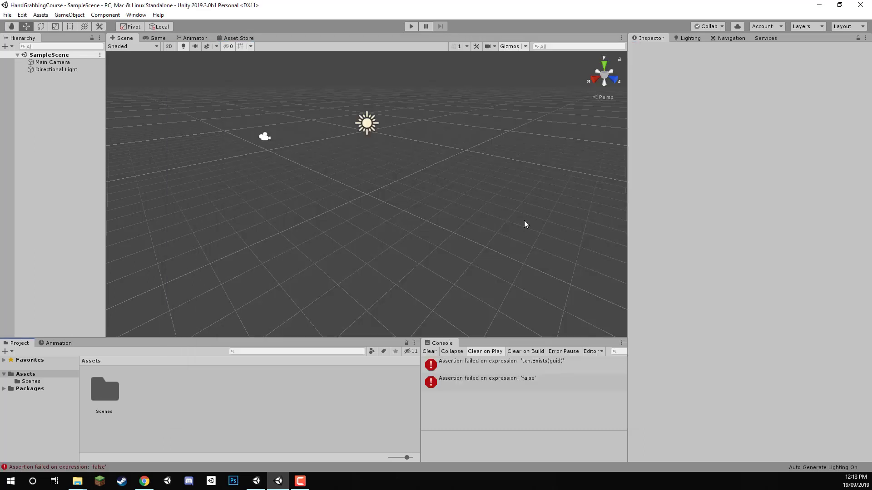
Step: Clear the console errors and create a folder named Models in Assets
{"action": "left_click", "coordinate": [428, 351]}
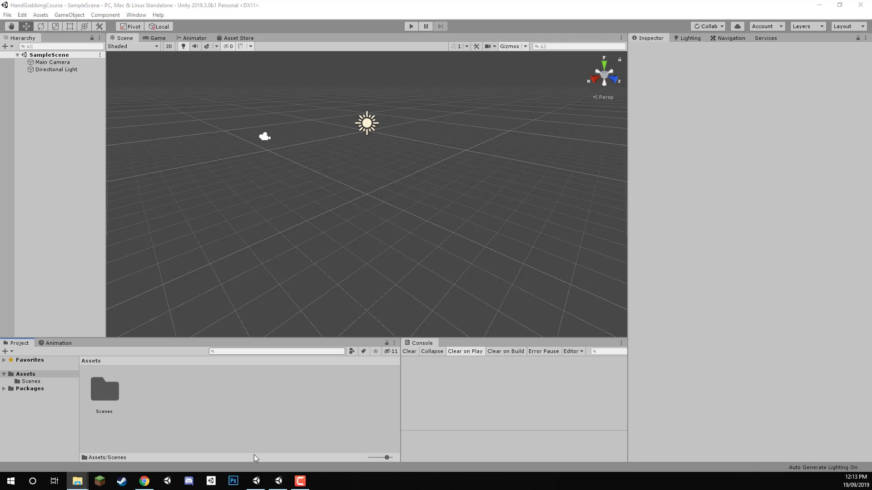
{"action": "right_click", "coordinate": [168, 396]}
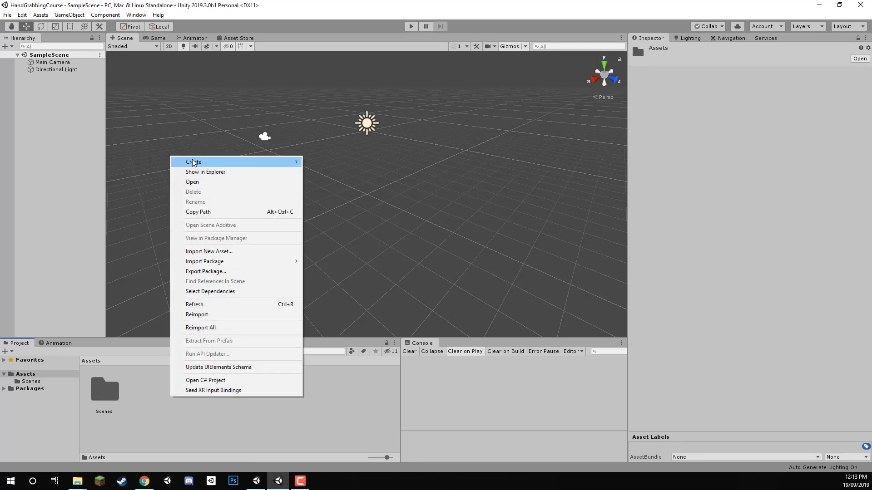
{"action": "mouse_move", "coordinate": [195, 161]}
{"action": "left_click", "coordinate": [355, 139]}
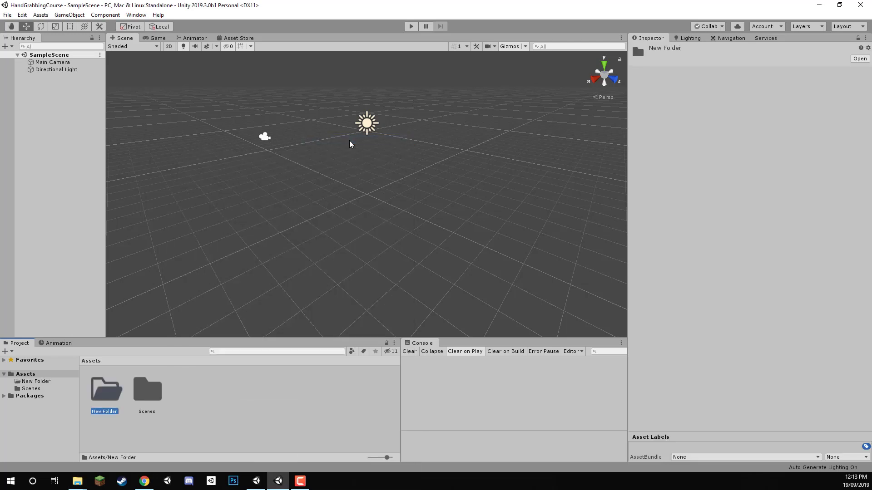
{"action": "key", "text": "e"}
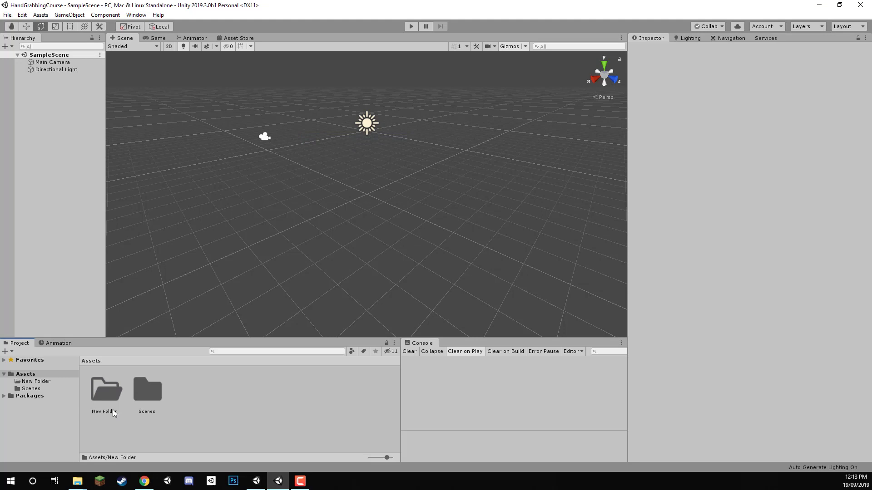
{"action": "left_click", "coordinate": [105, 411]}
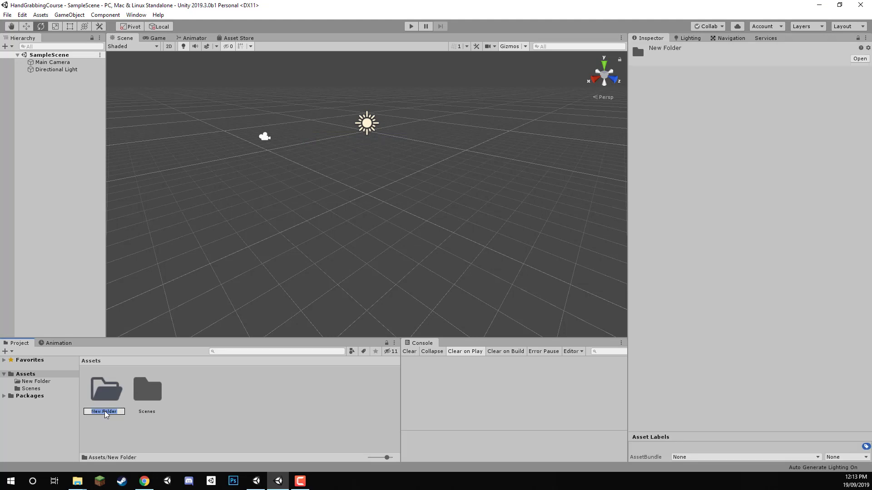
{"action": "type", "text": "Models"}
{"action": "key", "text": "Return"}
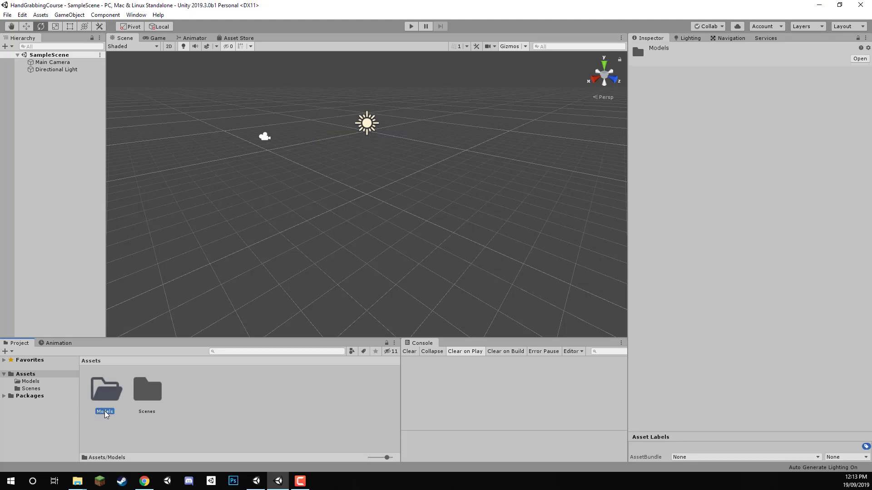
Step: Drag the Robo Claw model and its Materials folder from File Explorer into Models
{"action": "double_click", "coordinate": [111, 381]}
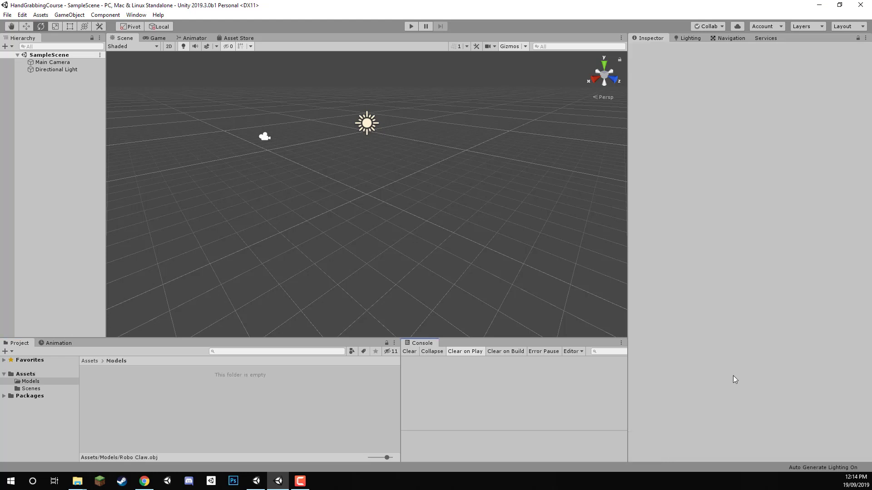
{"action": "key", "text": "alt+Tab"}
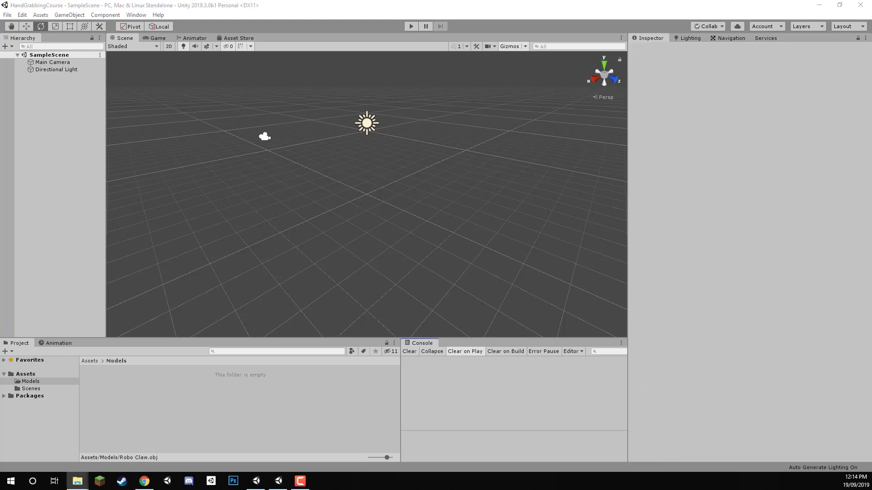
{"action": "left_click_drag", "start_coordinate": [778, 370], "coordinate": [186, 388]}
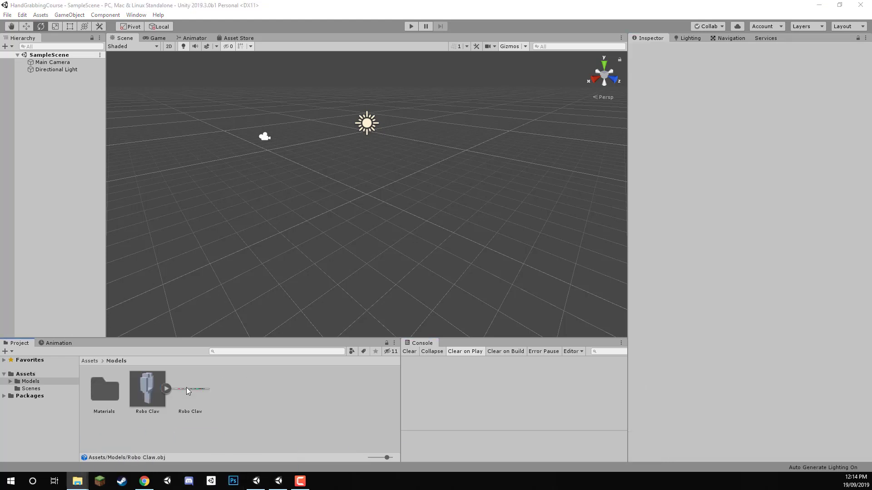
{"action": "left_click", "coordinate": [148, 404]}
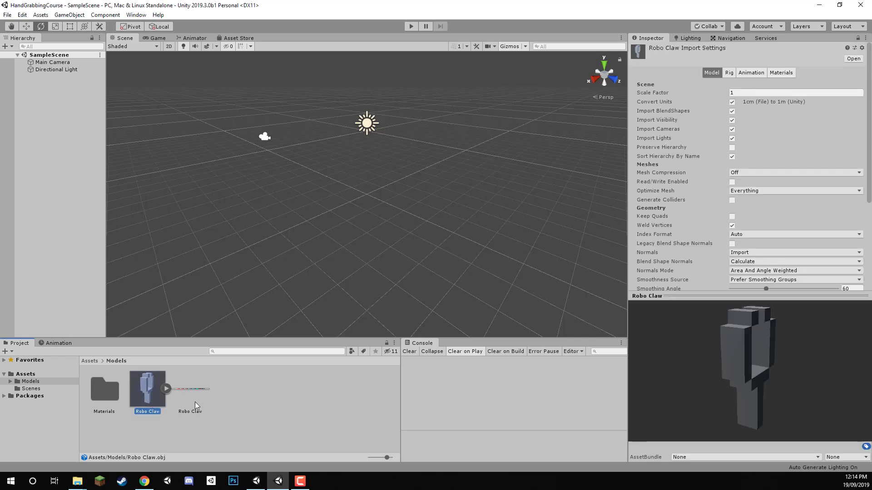
{"action": "left_click", "coordinate": [279, 430]}
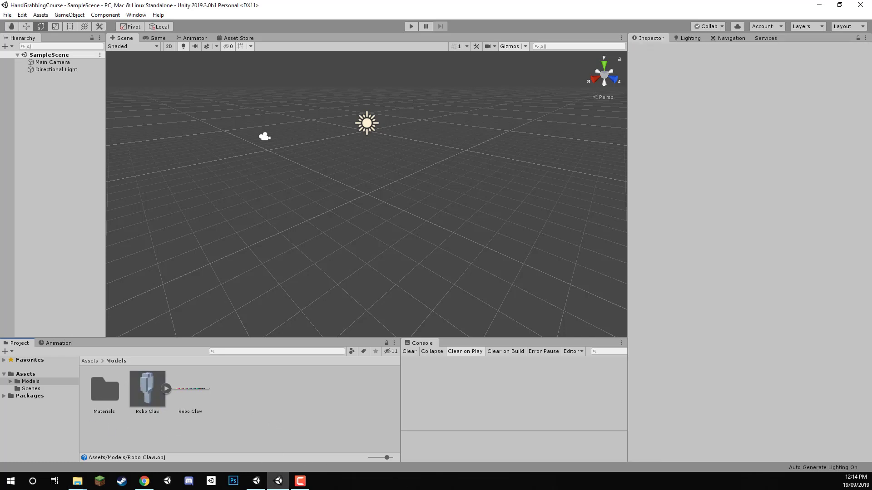
{"action": "key", "text": "alt+Tab"}
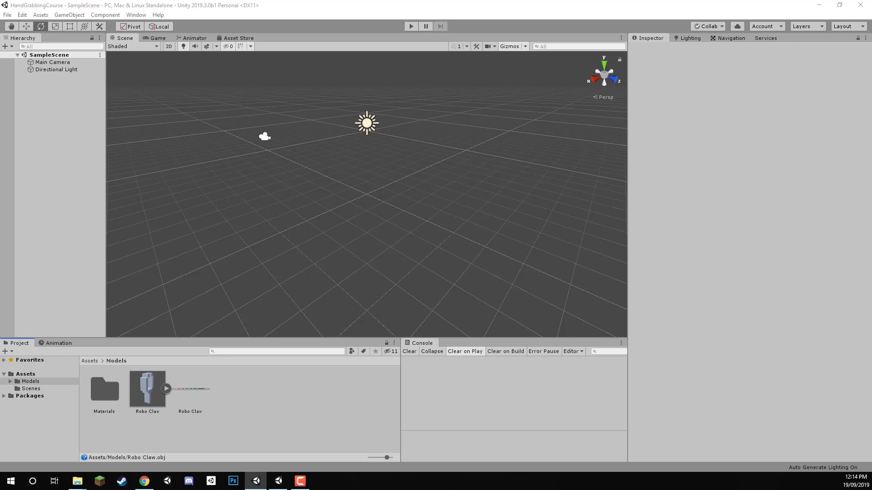
{"action": "key", "text": "alt+Tab"}
{"action": "key", "text": "alt+Tab"}
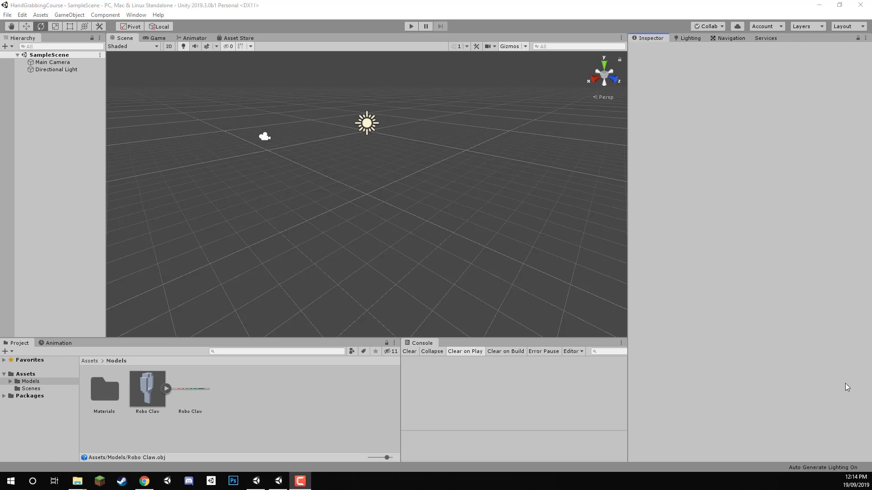
{"action": "key", "text": "alt+Tab"}
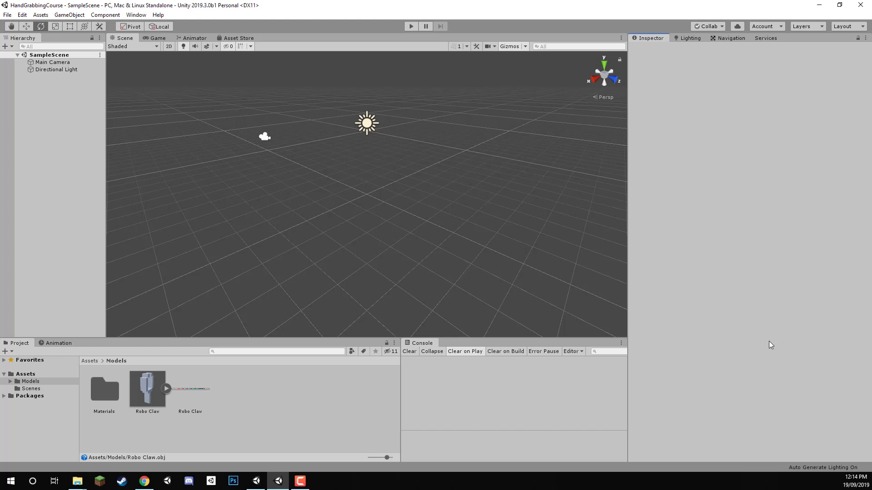
Step: Add a Plane object to the scene
{"action": "right_click", "coordinate": [47, 96]}
{"action": "left_click", "coordinate": [44, 74]}
{"action": "left_click", "coordinate": [43, 62]}
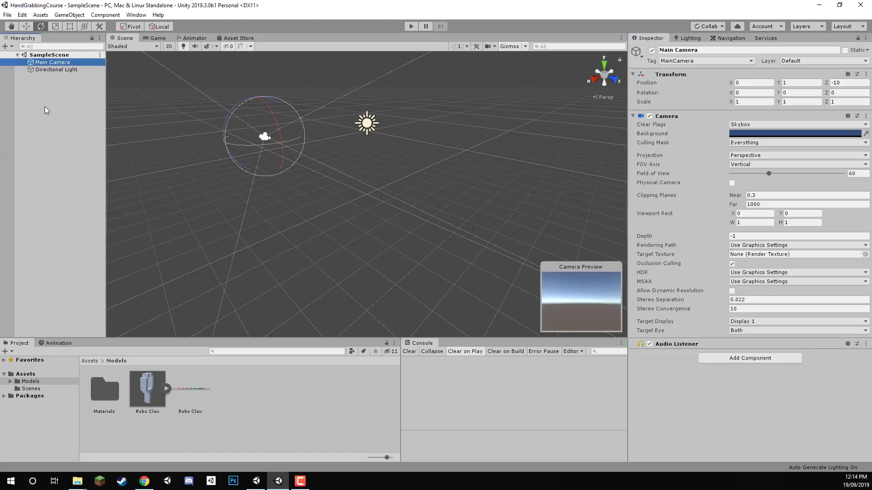
{"action": "left_click", "coordinate": [44, 106]}
{"action": "right_click", "coordinate": [45, 105]}
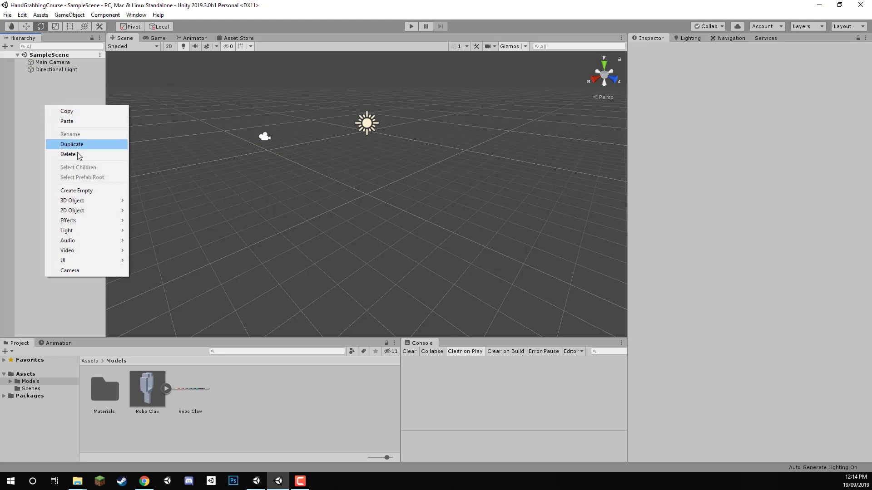
{"action": "mouse_move", "coordinate": [102, 201]}
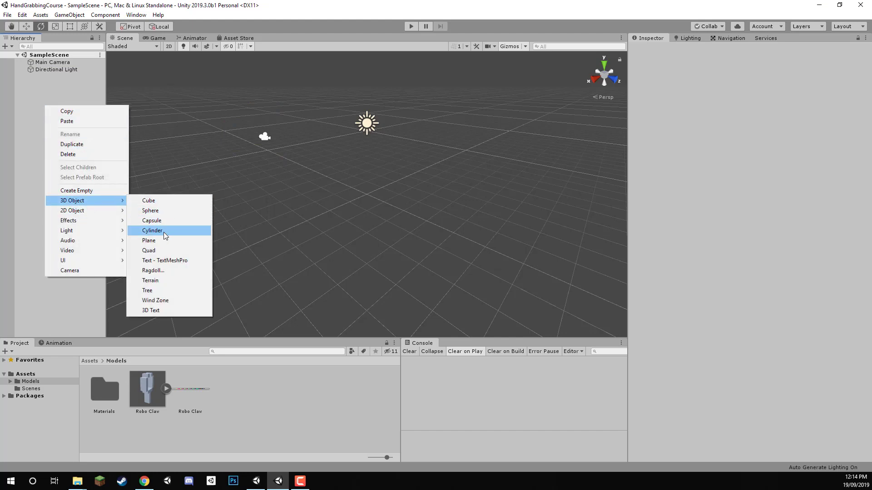
{"action": "left_click", "coordinate": [157, 241]}
Step: Create a new material in Assets, then delete it
{"action": "left_click", "coordinate": [90, 361]}
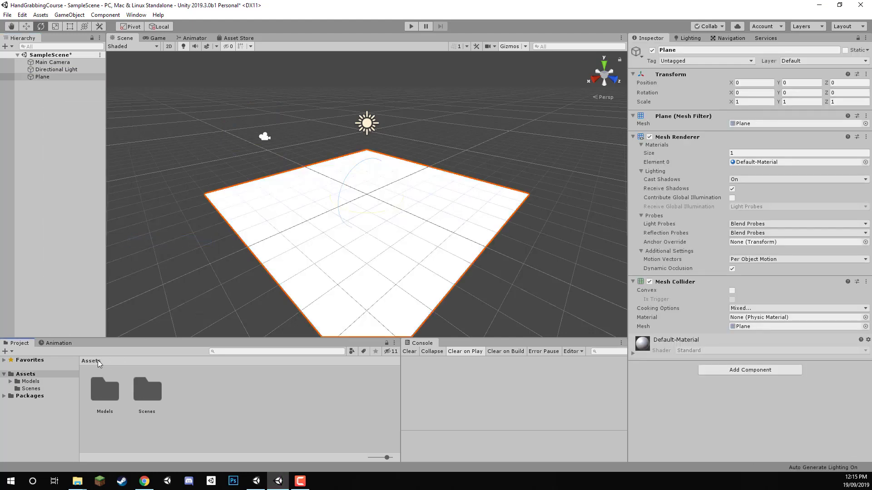
{"action": "right_click", "coordinate": [182, 399]}
{"action": "mouse_move", "coordinate": [245, 164]}
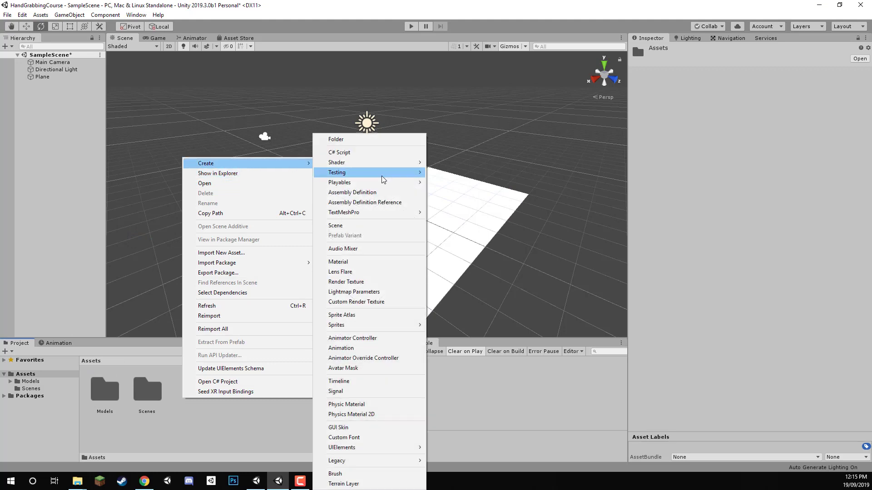
{"action": "left_click", "coordinate": [347, 262]}
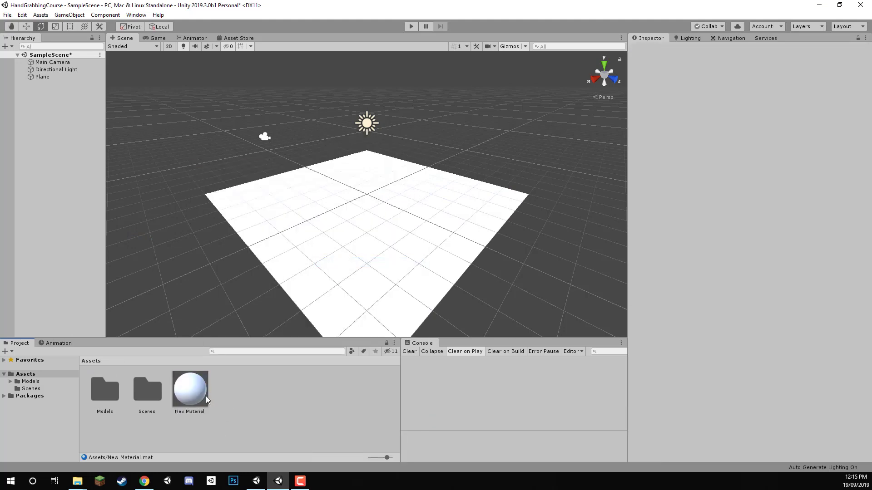
{"action": "key", "text": "Delete"}
{"action": "key", "text": "Return"}
Step: Create a new folder in Assets named Materials
{"action": "right_click", "coordinate": [189, 394]}
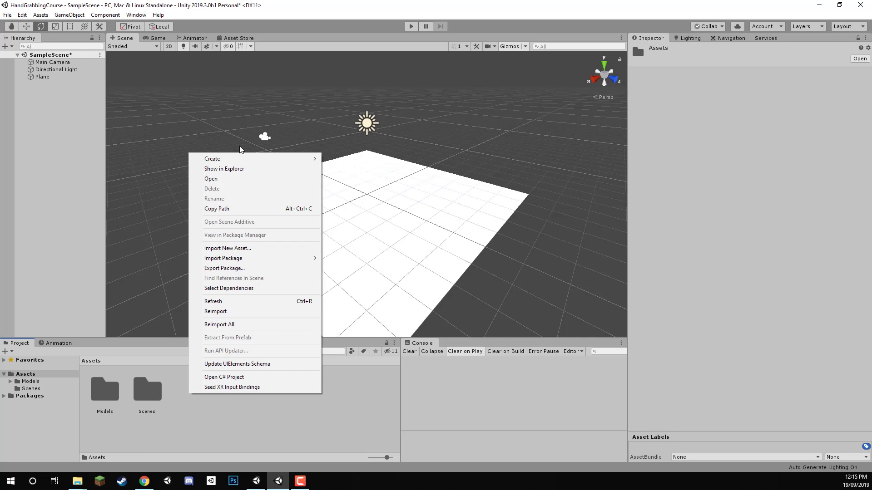
{"action": "mouse_move", "coordinate": [227, 162]}
{"action": "left_click", "coordinate": [380, 138]}
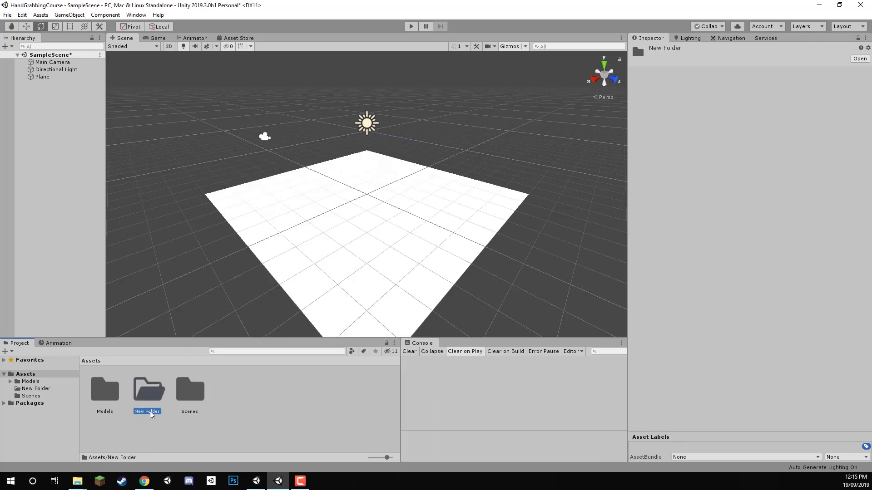
{"action": "type", "text": "MAterials"}
{"action": "key", "text": "Return"}
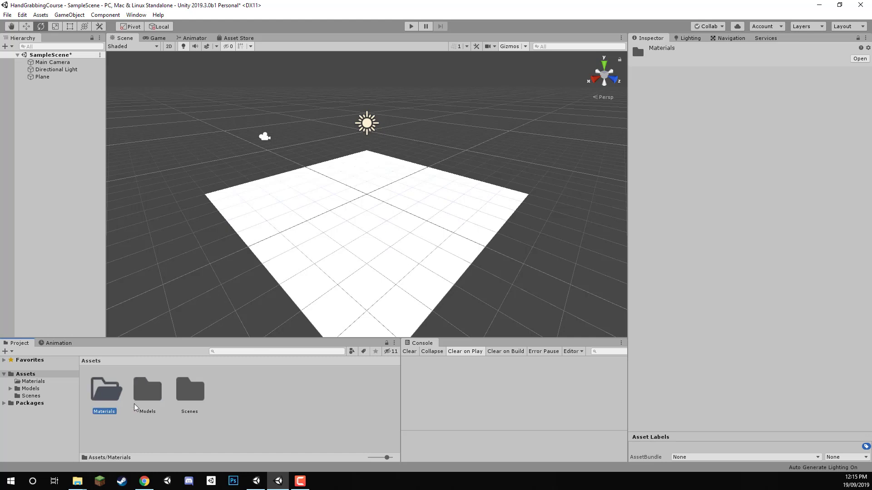
Step: Create a material named Ground inside the Materials folder
{"action": "double_click", "coordinate": [110, 392]}
{"action": "right_click", "coordinate": [109, 389]}
{"action": "mouse_move", "coordinate": [167, 153]}
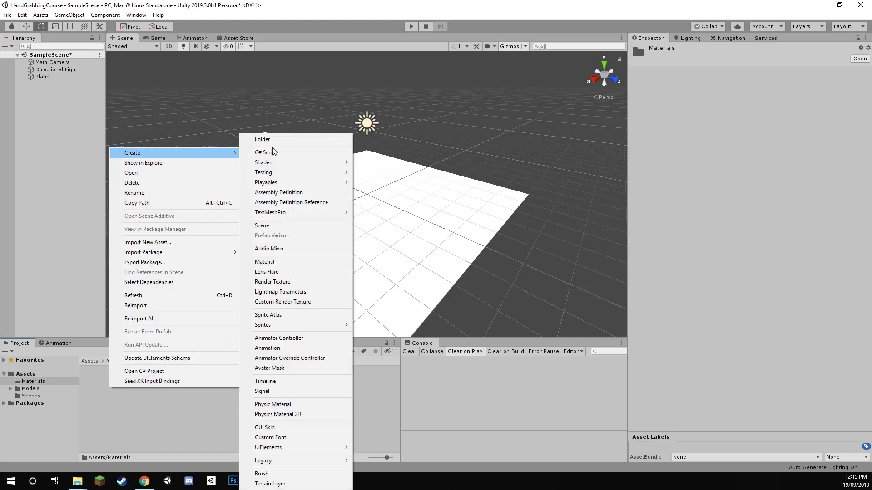
{"action": "left_click", "coordinate": [269, 263]}
{"action": "key", "text": "Return"}
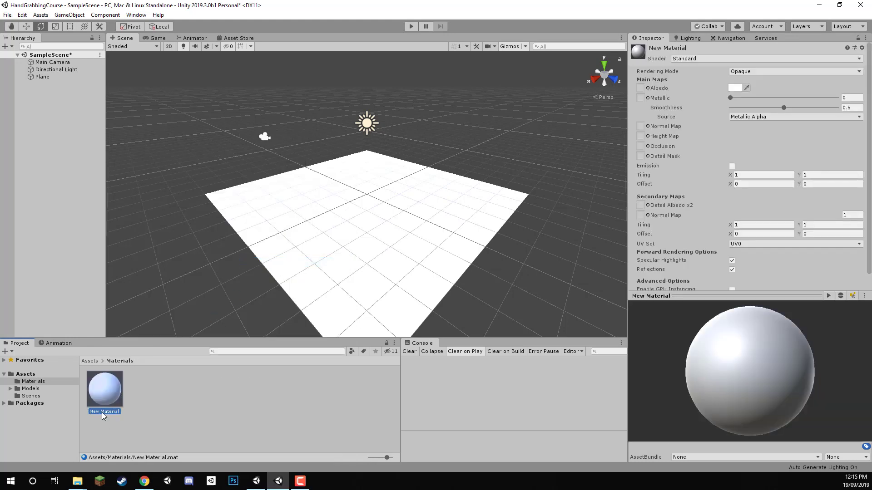
{"action": "left_click", "coordinate": [104, 412]}
{"action": "type", "text": "Ground"}
{"action": "key", "text": "Return"}
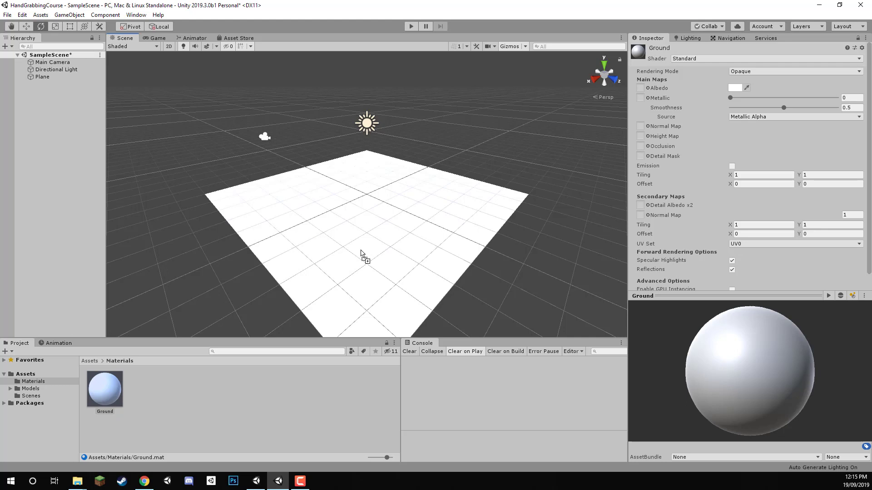
Step: Give the Ground material Smoothness 0 and a dark blue-grey Albedo 34323F, then save
{"action": "left_click_drag", "start_coordinate": [783, 108], "coordinate": [725, 106]}
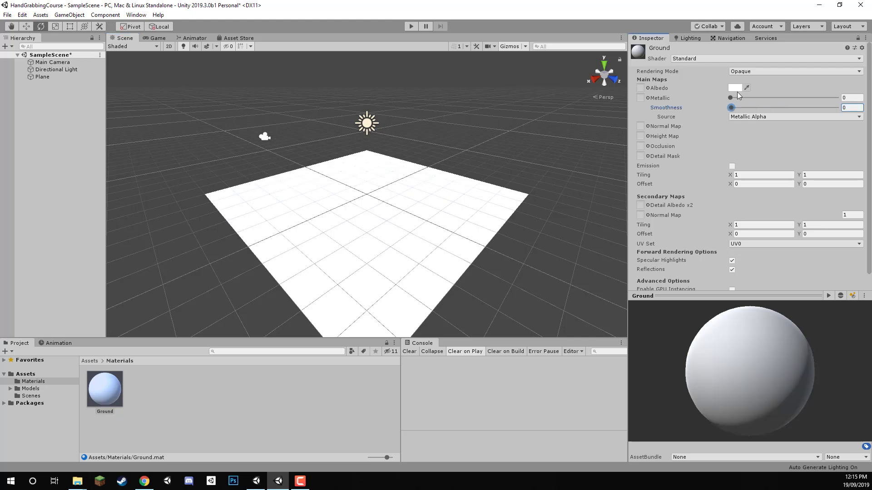
{"action": "left_click", "coordinate": [739, 88]}
{"action": "left_click", "coordinate": [736, 88]}
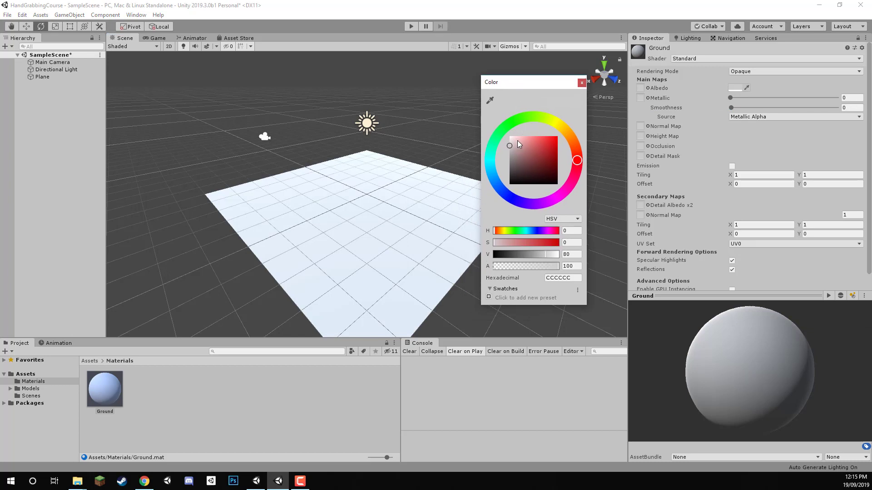
{"action": "left_click_drag", "start_coordinate": [516, 140], "coordinate": [521, 175]}
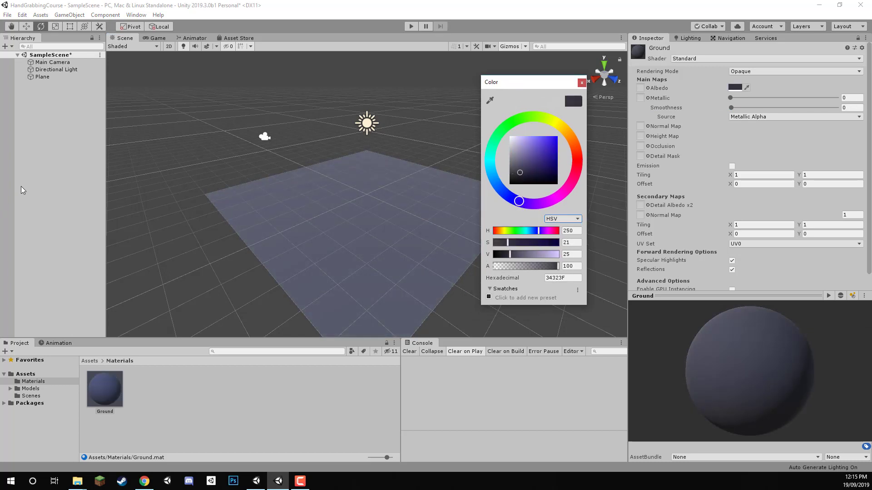
{"action": "left_click", "coordinate": [38, 138]}
{"action": "key", "text": "ctrl+s"}
Step: Rename the Plane object to Ground and save the scene
{"action": "left_click", "coordinate": [40, 76]}
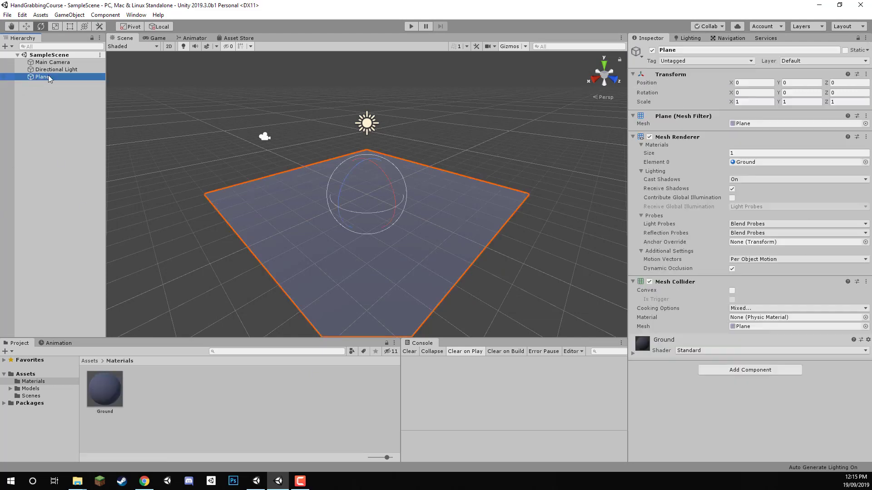
{"action": "left_click", "coordinate": [702, 49]}
{"action": "type", "text": "Ground"}
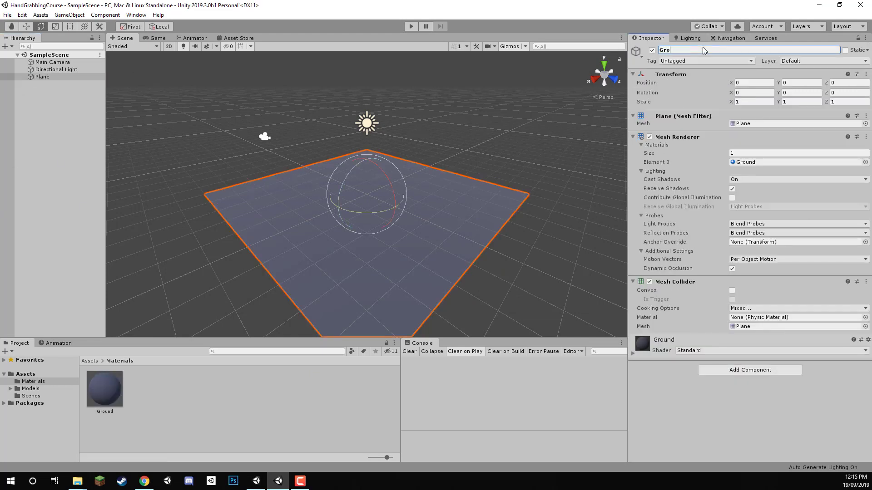
{"action": "key", "text": "Return"}
{"action": "left_click", "coordinate": [8, 15]}
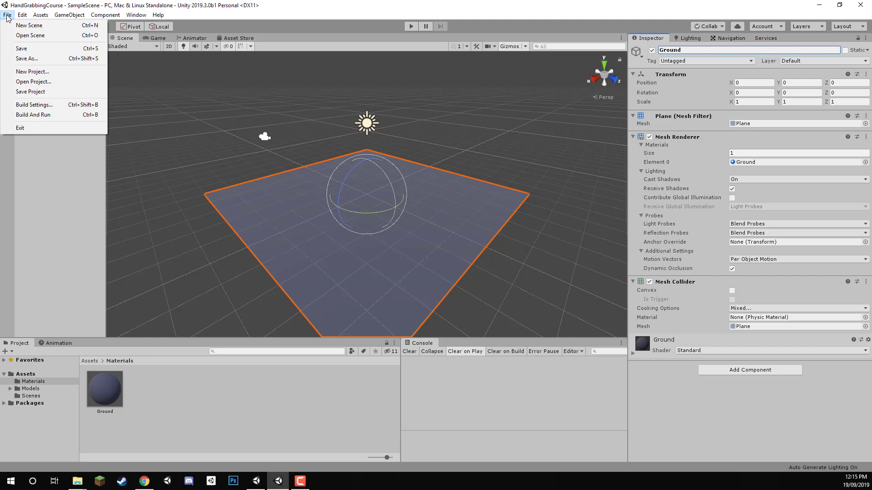
{"action": "left_click", "coordinate": [18, 48]}
{"action": "left_click", "coordinate": [25, 26]}
{"action": "left_click", "coordinate": [52, 106]}
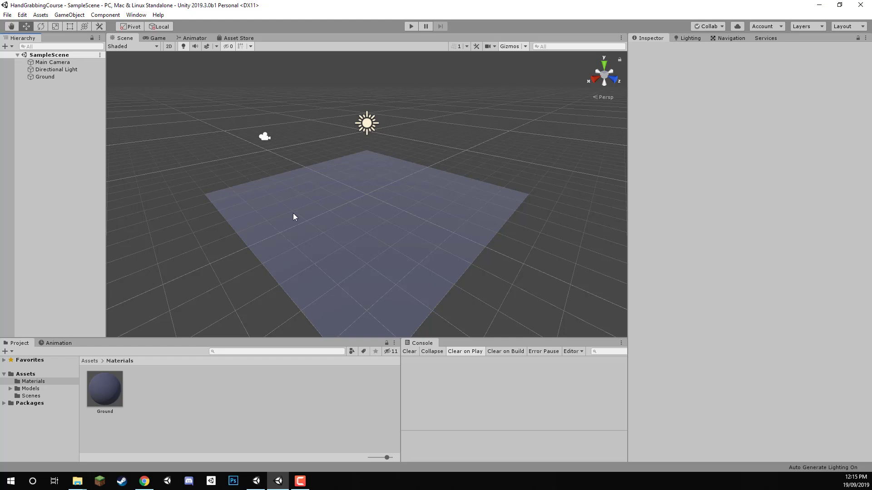
Step: Create an empty GameObject in the Hierarchy and name it XR Rig
{"action": "right_click", "coordinate": [53, 107]}
{"action": "left_click", "coordinate": [76, 191]}
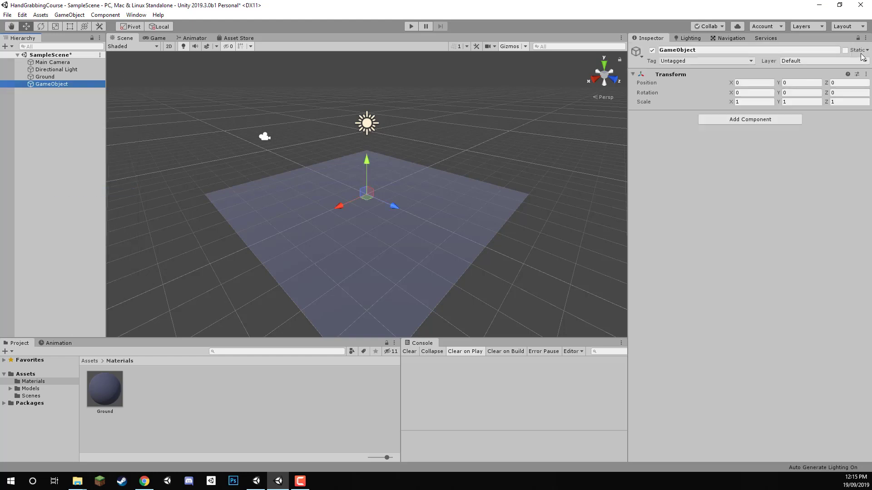
{"action": "left_click", "coordinate": [712, 50]}
{"action": "type", "text": "XR Rig\\"}
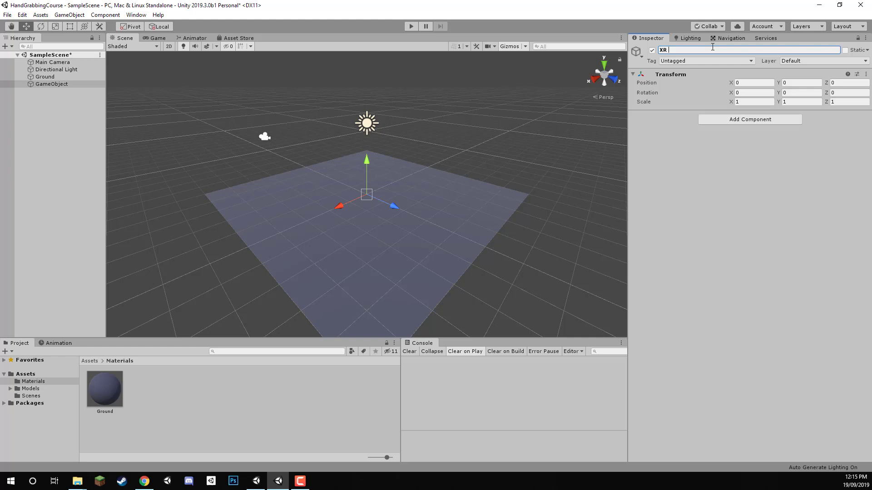
{"action": "key", "text": "Return"}
{"action": "key", "text": "BackSpace"}
{"action": "left_click_drag", "start_coordinate": [385, 223], "coordinate": [387, 198], "text": "alt"}
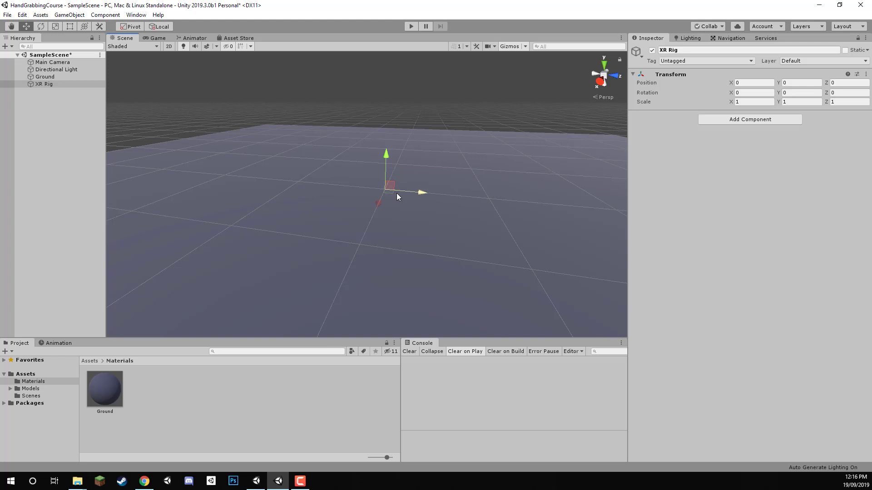
{"action": "left_click", "coordinate": [28, 116]}
{"action": "right_click", "coordinate": [42, 82]}
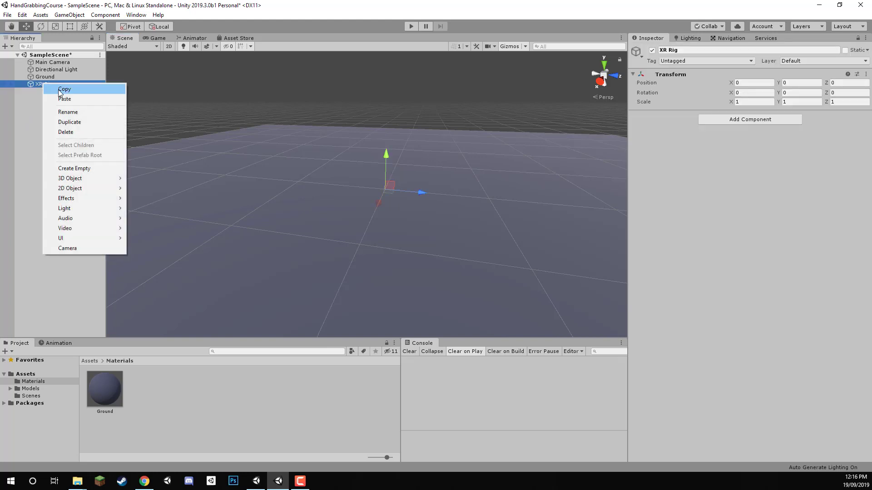
Step: Create an empty child of XR Rig, name it Floor Offset, and save with Ctrl+S
{"action": "left_click", "coordinate": [78, 168]}
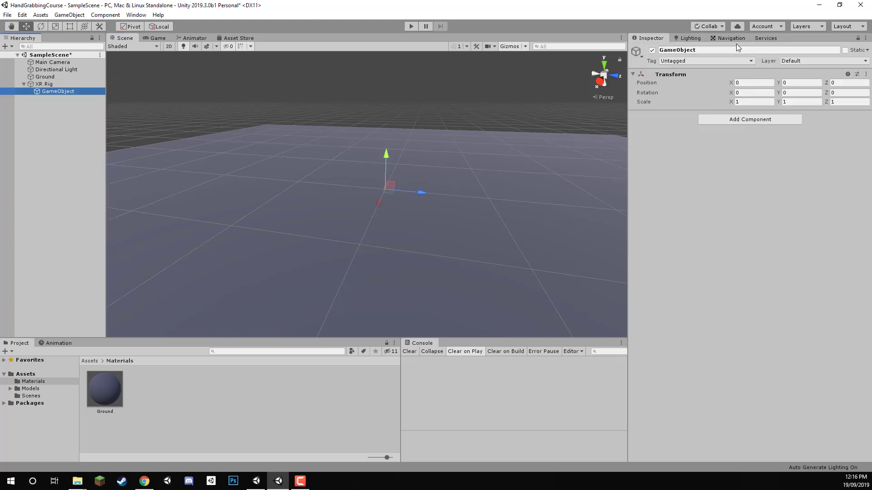
{"action": "left_click", "coordinate": [706, 51]}
{"action": "type", "text": "Floo"}
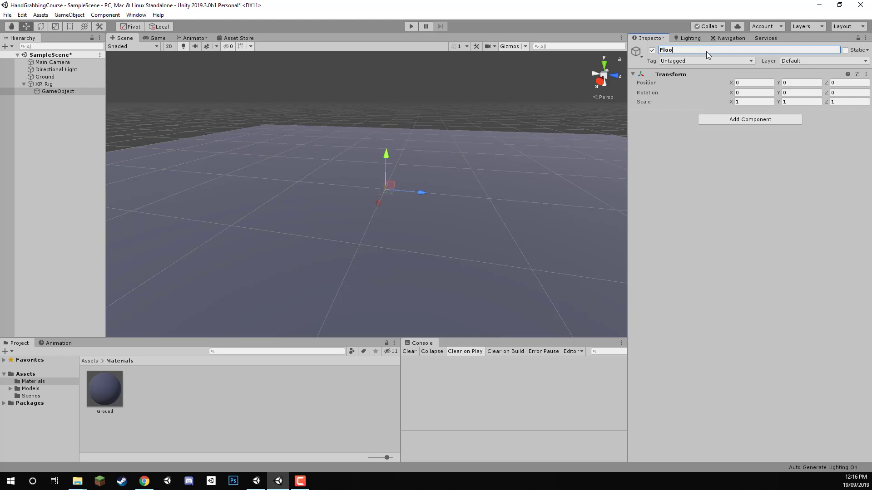
{"action": "type", "text": "r Offset"}
{"action": "key", "text": "Return"}
{"action": "key", "text": "ctrl+s"}
{"action": "left_click", "coordinate": [787, 174]}
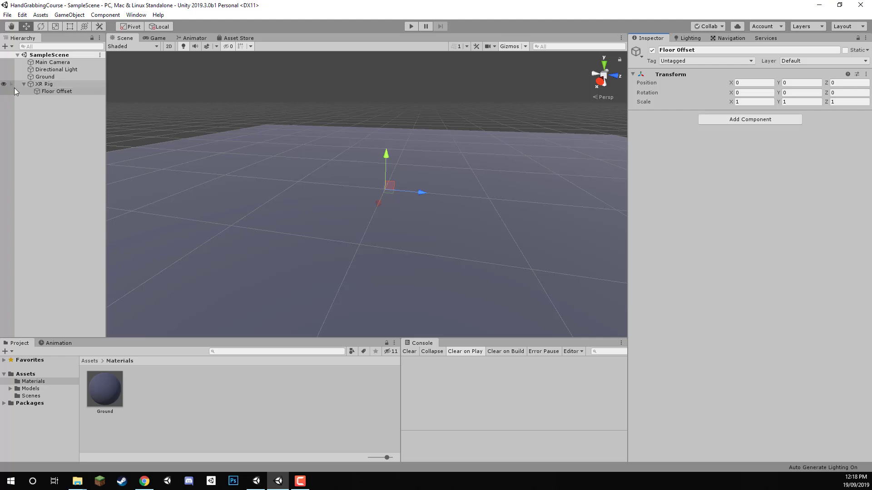
Step: Move Main Camera under Floor Offset, rename it Head, and add a Tracked Pose Driver
{"action": "left_click_drag", "start_coordinate": [51, 62], "coordinate": [58, 93]}
{"action": "left_click", "coordinate": [693, 49]}
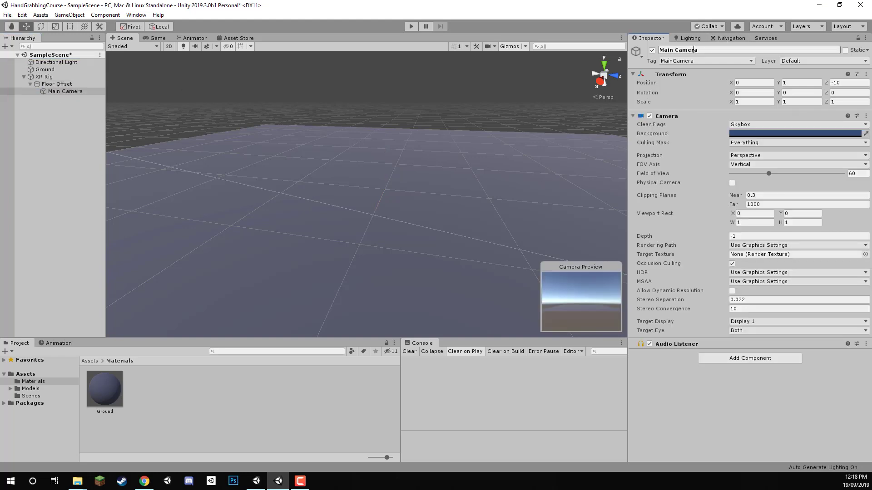
{"action": "type", "text": "Head"}
{"action": "key", "text": "Return"}
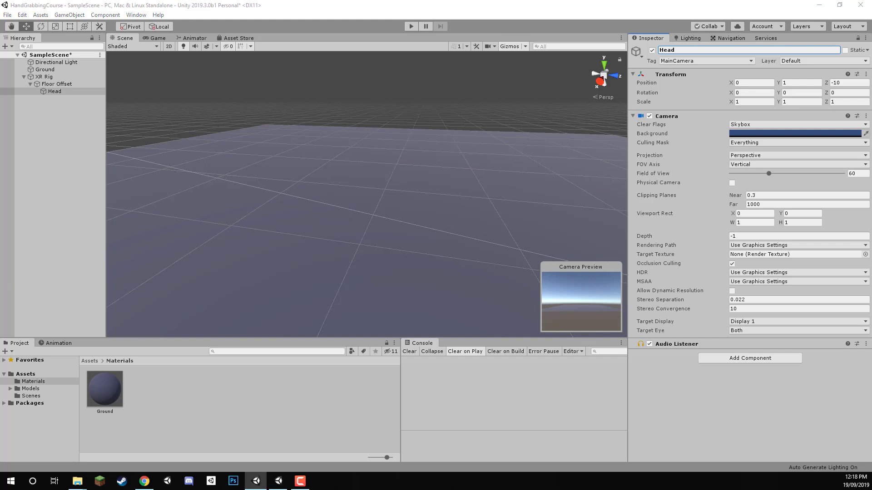
{"action": "left_click", "coordinate": [727, 359]}
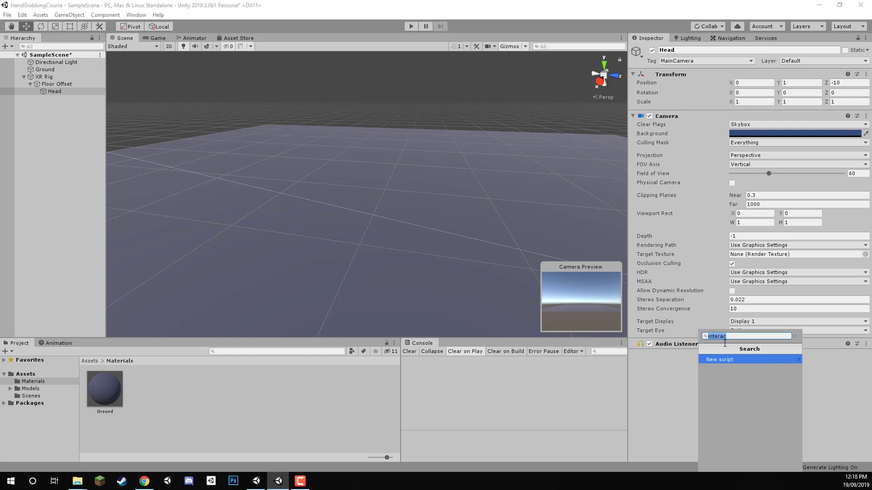
{"action": "type", "text": "track"}
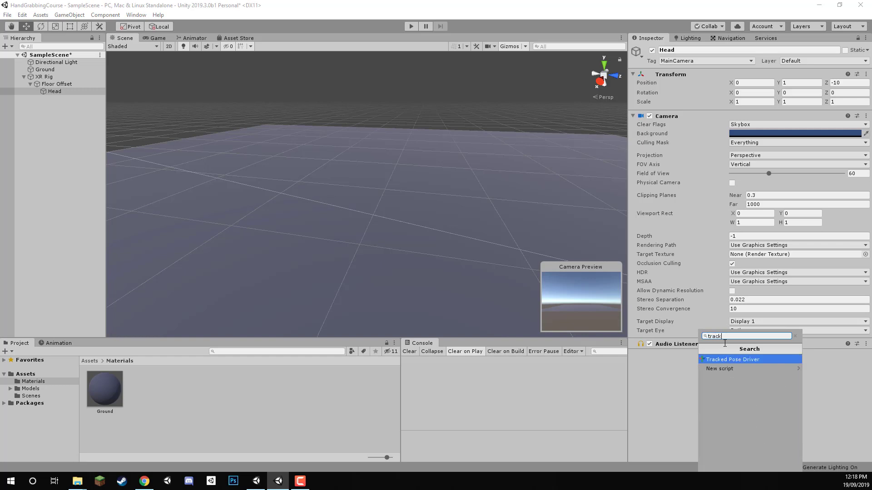
{"action": "key", "text": "Return"}
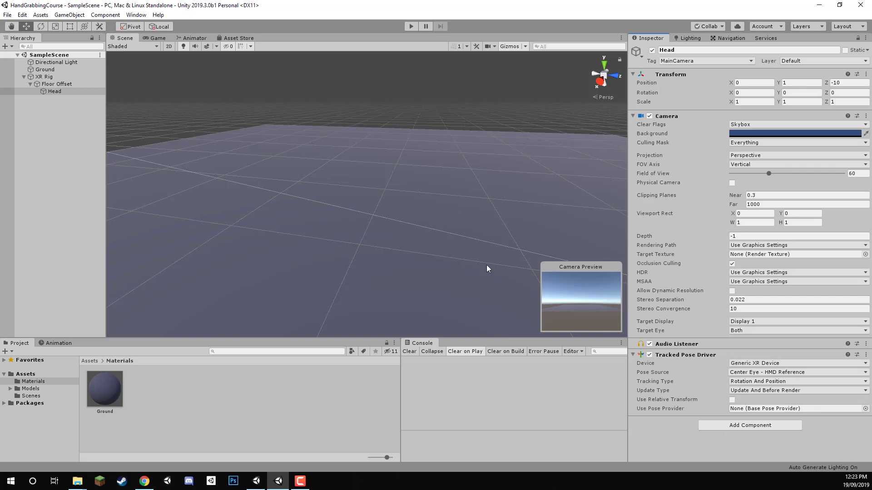
Step: Set Head's position Y and Z to 0, save, and frame the camera in view
{"action": "left_click_drag", "start_coordinate": [354, 155], "coordinate": [376, 176], "text": "alt"}
{"action": "left_click_drag", "start_coordinate": [278, 216], "coordinate": [399, 211], "text": "alt"}
{"action": "left_click", "coordinate": [802, 82]}
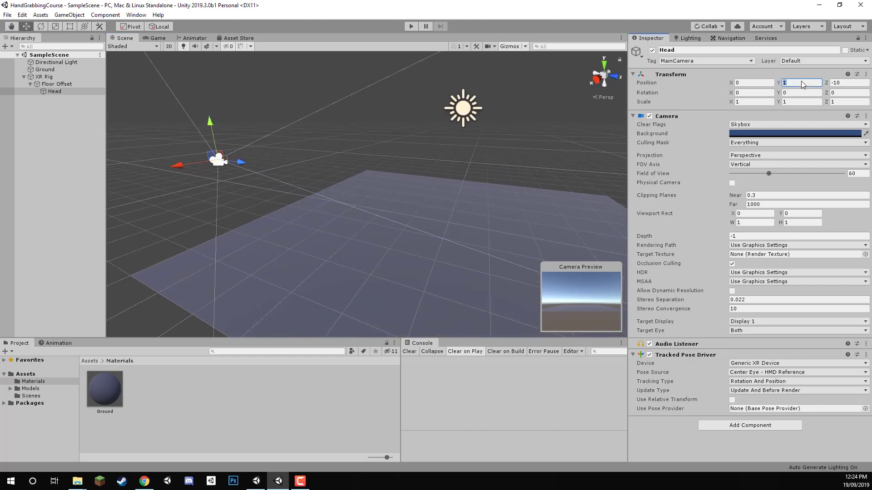
{"action": "type", "text": "0"}
{"action": "key", "text": "Tab"}
{"action": "type", "text": "0"}
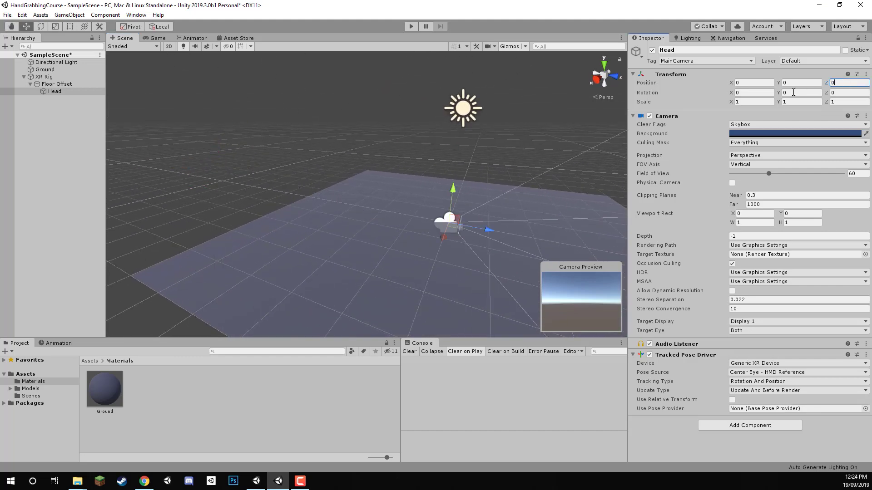
{"action": "key", "text": "ctrl+s"}
{"action": "key", "text": "f"}
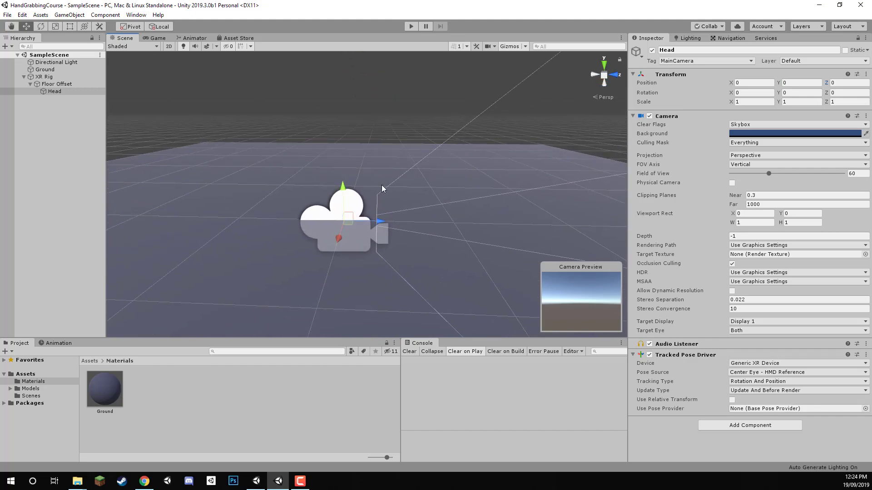
{"action": "key", "text": "alt+Tab"}
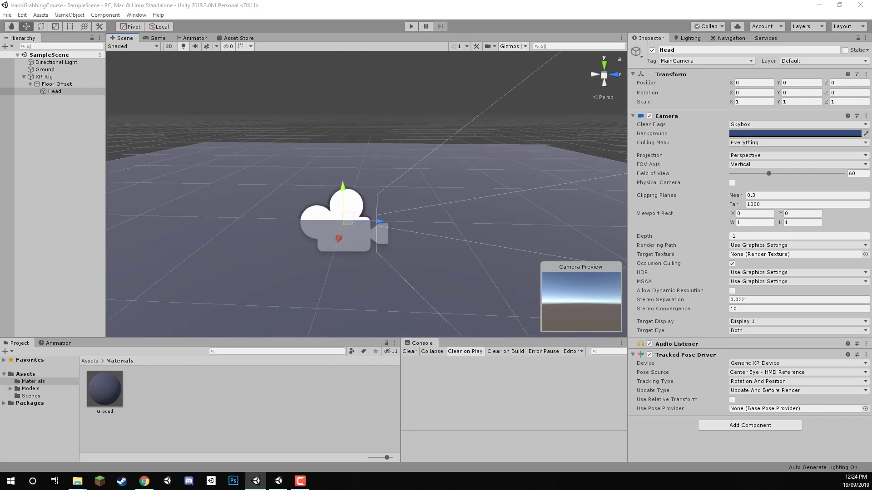
Step: Add an empty child named LeftHand under Floor Offset
{"action": "left_click", "coordinate": [58, 108]}
{"action": "left_click", "coordinate": [57, 84]}
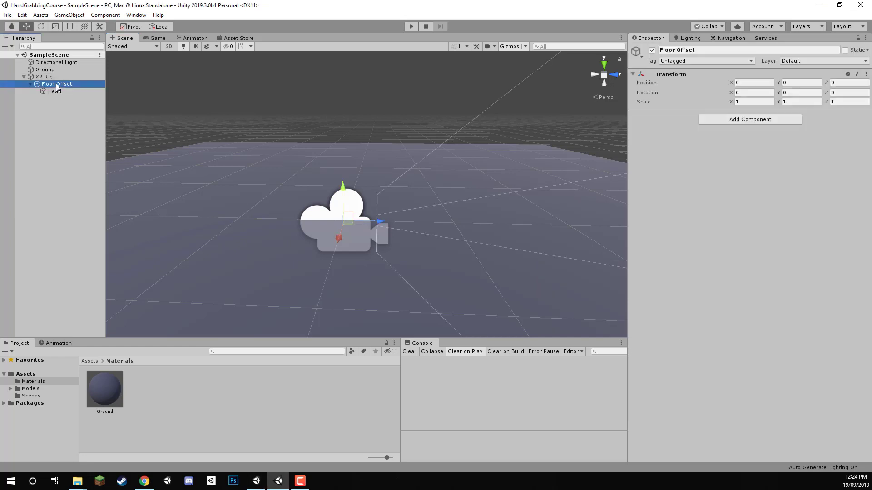
{"action": "right_click", "coordinate": [62, 85]}
{"action": "left_click", "coordinate": [90, 170]}
{"action": "left_click_drag", "start_coordinate": [345, 181], "coordinate": [473, 182], "text": "alt"}
{"action": "left_click", "coordinate": [689, 50]}
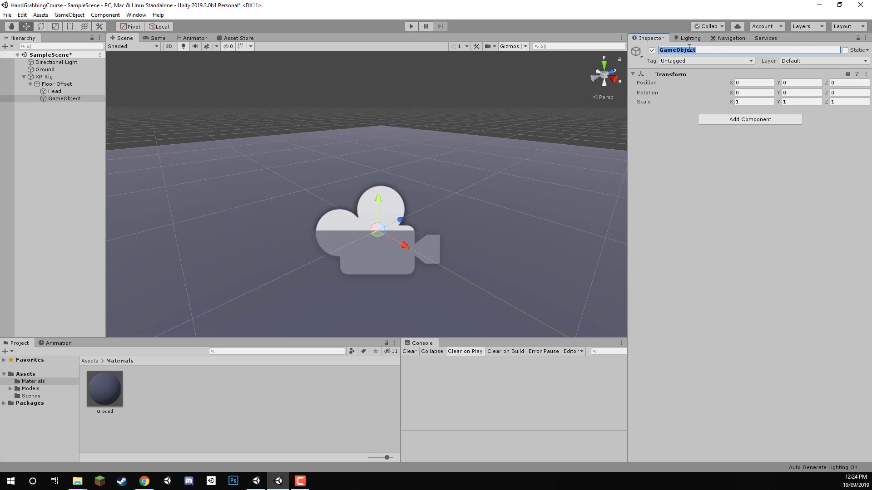
{"action": "type", "text": "LeftHand"}
{"action": "key", "text": "Return"}
Step: Add an empty child named Robo Hand under LeftHand
{"action": "right_click", "coordinate": [51, 99]}
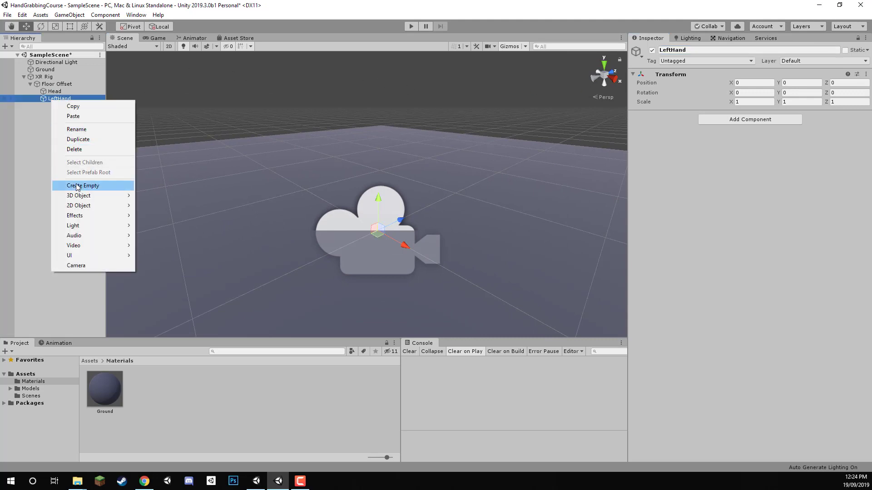
{"action": "left_click", "coordinate": [78, 186]}
{"action": "left_click", "coordinate": [717, 48]}
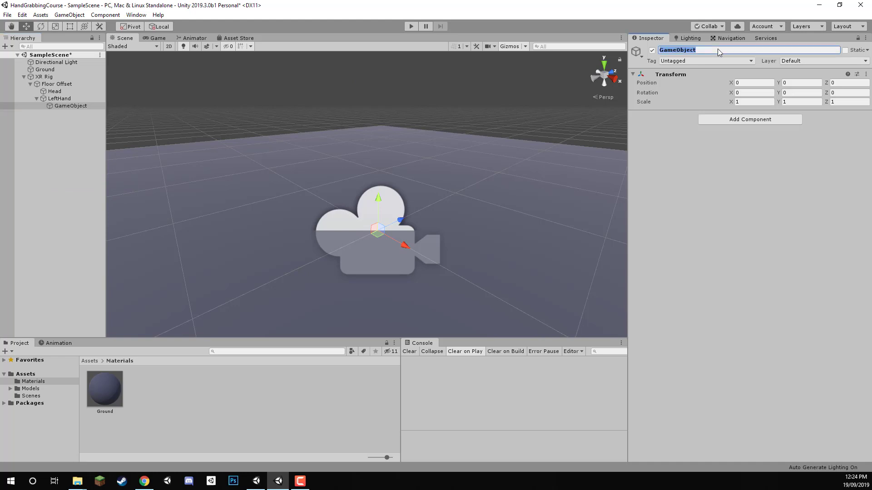
{"action": "type", "text": "Robog"}
{"action": "key", "text": "BackSpace"}
{"action": "type", "text": "Hand"}
{"action": "key", "text": "Return"}
{"action": "left_click", "coordinate": [89, 361]}
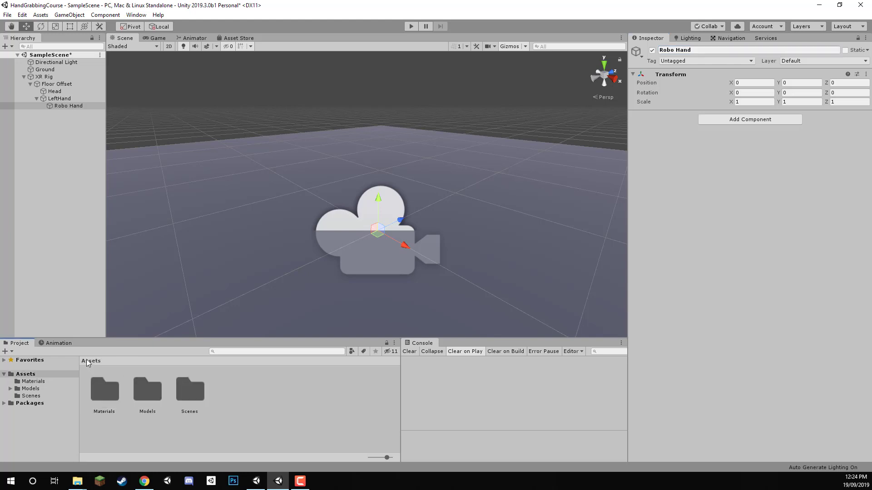
Step: Place the Robo Claw model from Models under Robo Hand and scale it to 0.03 on all axes
{"action": "double_click", "coordinate": [147, 390]}
{"action": "left_click_drag", "start_coordinate": [149, 388], "coordinate": [56, 111]}
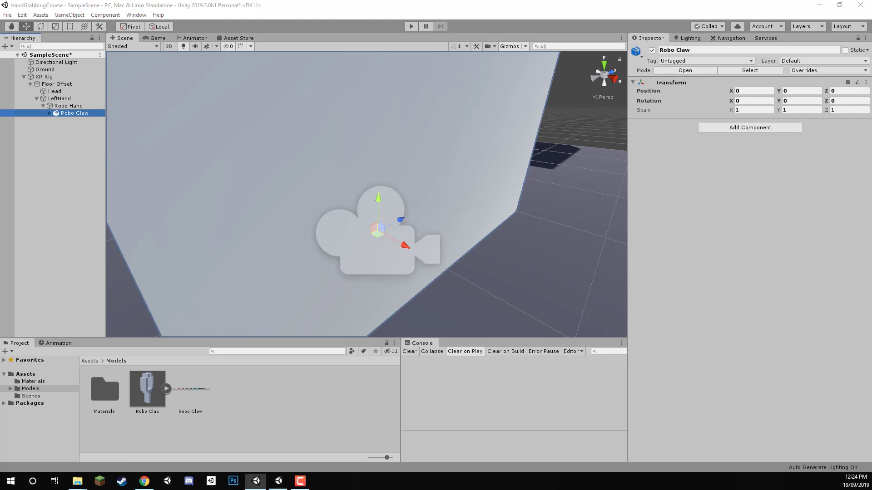
{"action": "left_click", "coordinate": [764, 110]}
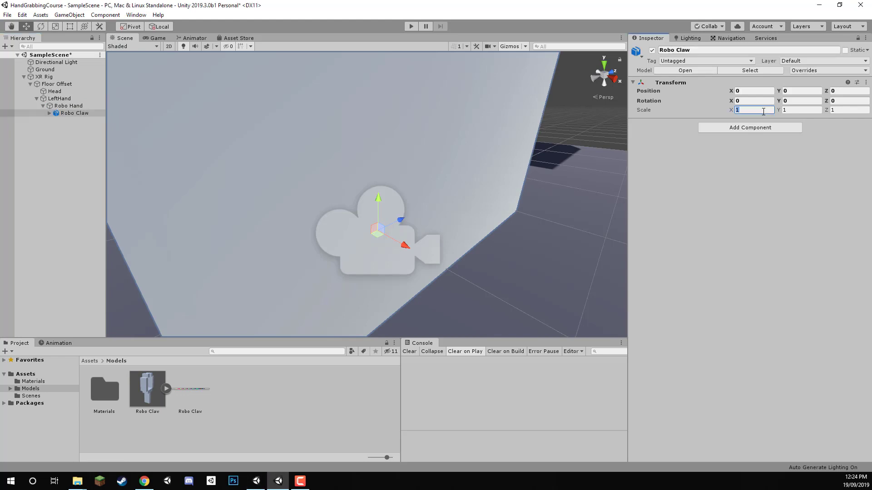
{"action": "type", "text": "0.03"}
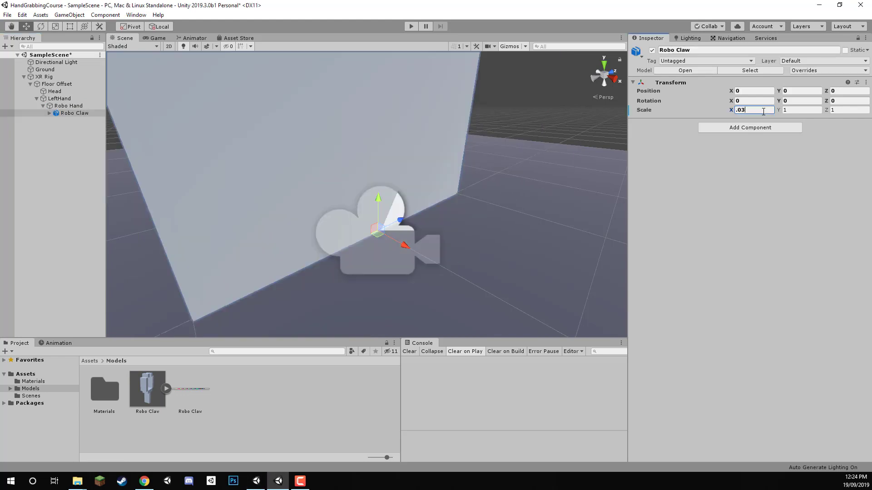
{"action": "key", "text": "Tab"}
{"action": "type", "text": ".03"}
{"action": "key", "text": "Tab"}
{"action": "type", "text": "0.03"}
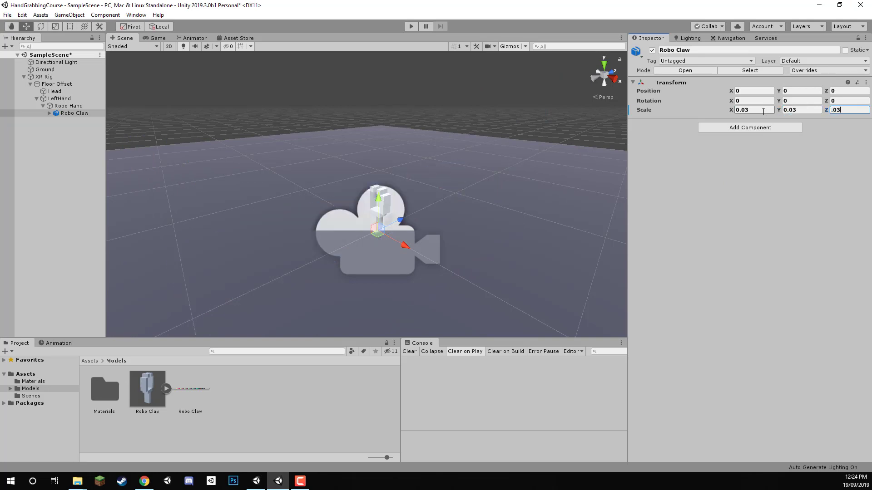
{"action": "mouse_move", "coordinate": [261, 235]}
{"action": "left_mouse_down", "text": "alt"}
{"action": "mouse_move", "coordinate": [251, 247]}
{"action": "mouse_move", "coordinate": [229, 235]}
{"action": "mouse_move", "coordinate": [274, 237]}
{"action": "left_mouse_up", "text": "alt"}
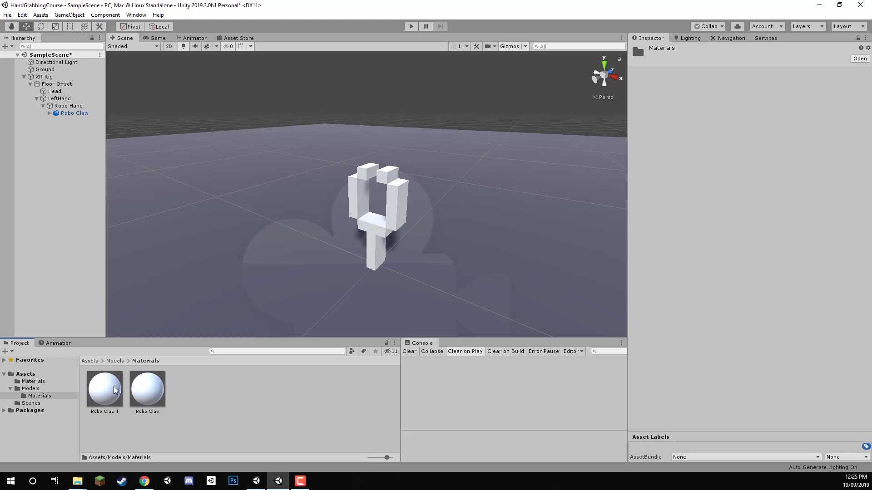
Step: Apply the Robo Claw 1 material to the claw and set its Albedo texture to Robo Claw
{"action": "mouse_move", "coordinate": [115, 391]}
{"action": "left_mouse_down"}
{"action": "mouse_move", "coordinate": [409, 188]}
{"action": "mouse_move", "coordinate": [383, 172]}
{"action": "mouse_move", "coordinate": [385, 189]}
{"action": "mouse_move", "coordinate": [389, 155]}
{"action": "mouse_move", "coordinate": [150, 331]}
{"action": "mouse_move", "coordinate": [117, 387]}
{"action": "left_mouse_up"}
{"action": "left_click", "coordinate": [120, 391]}
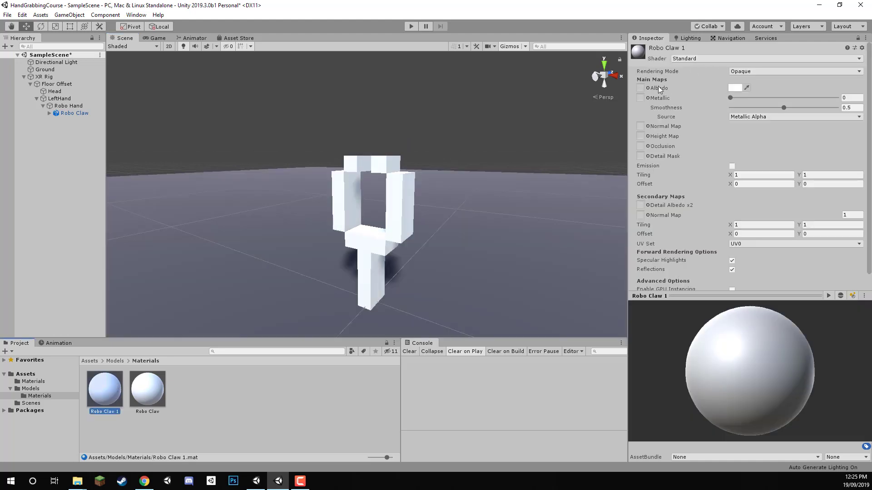
{"action": "left_click", "coordinate": [659, 88]}
{"action": "left_click", "coordinate": [648, 88]}
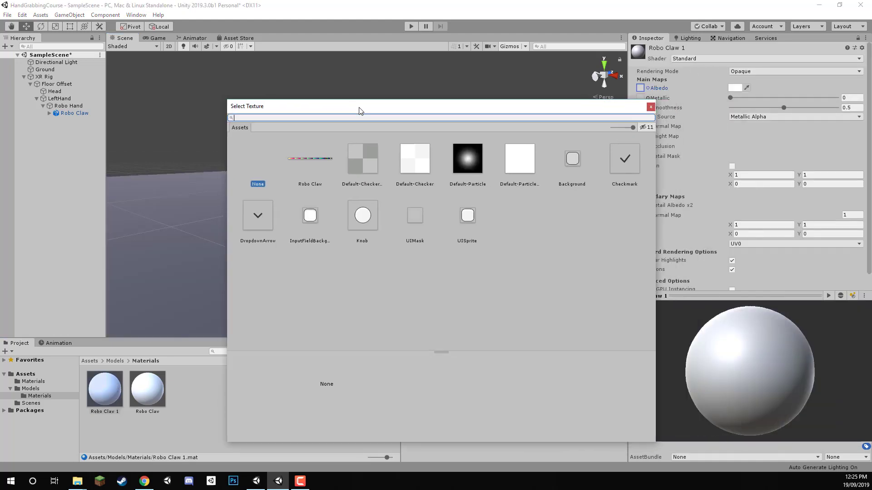
{"action": "left_click", "coordinate": [346, 157]}
{"action": "left_click", "coordinate": [459, 4]}
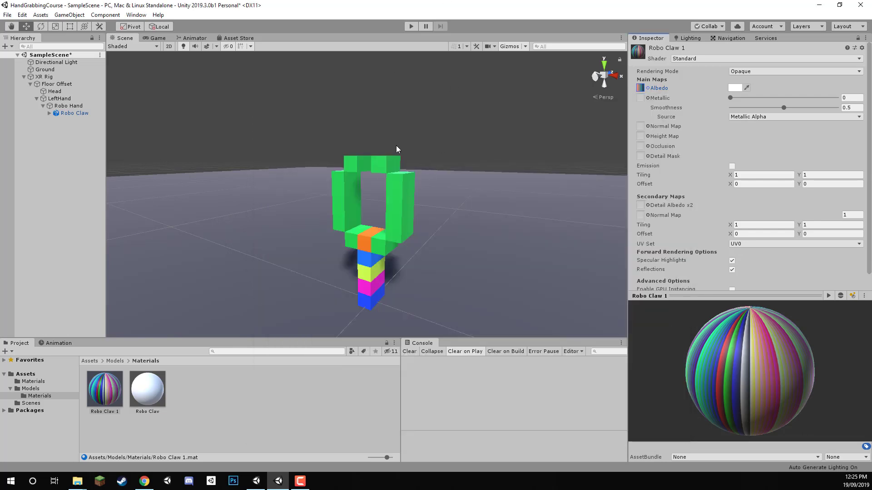
{"action": "left_click", "coordinate": [62, 120]}
Step: Set the Robo Claw's X rotation to 90 so it lies flat, then save the scene
{"action": "left_click", "coordinate": [70, 113]}
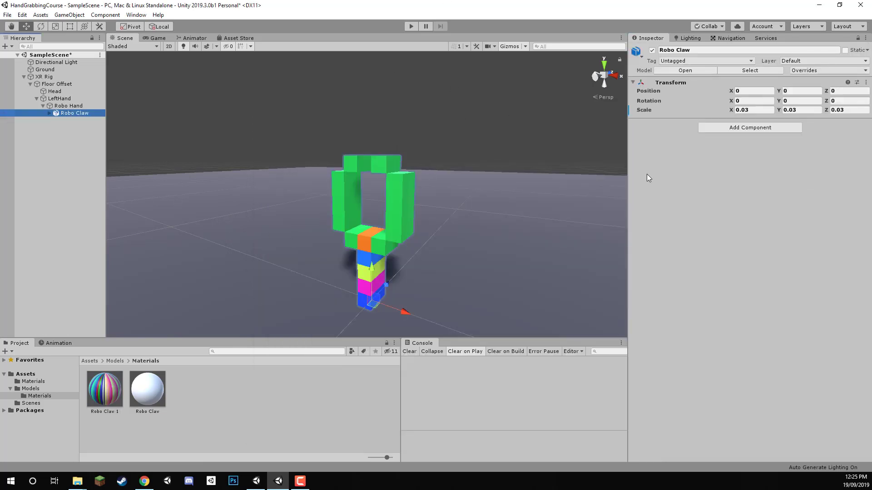
{"action": "right_click_drag", "start_coordinate": [318, 213], "coordinate": [301, 218]}
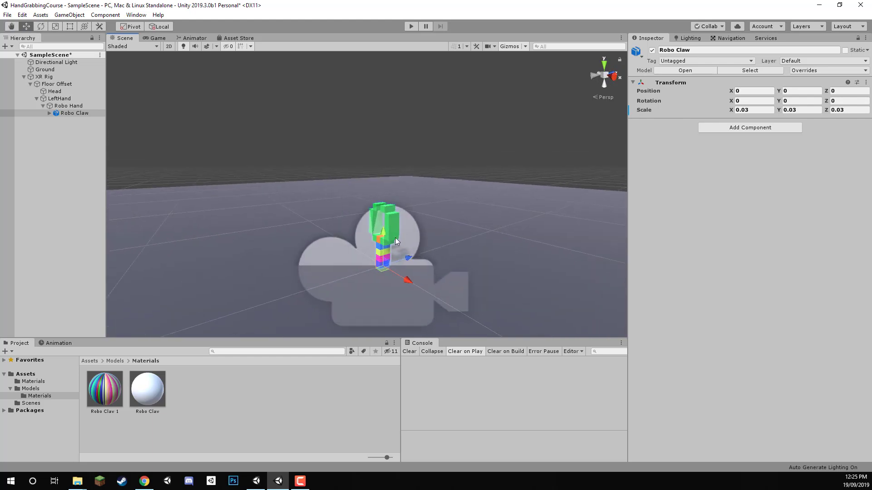
{"action": "left_click", "coordinate": [59, 98]}
{"action": "left_click_drag", "start_coordinate": [522, 248], "coordinate": [490, 258], "text": "alt"}
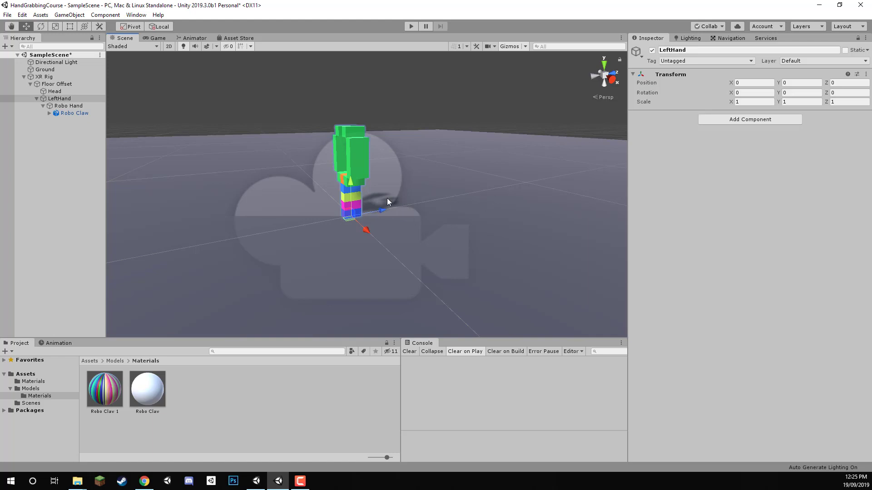
{"action": "left_click", "coordinate": [86, 114]}
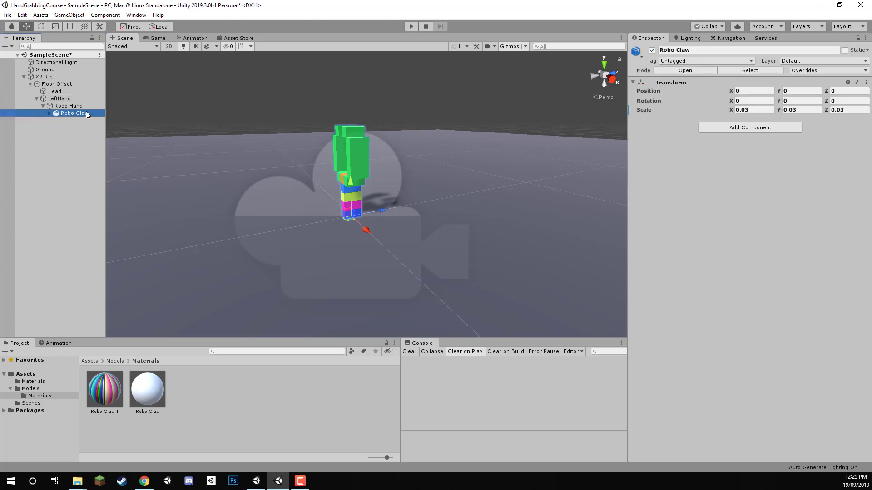
{"action": "left_click", "coordinate": [747, 99]}
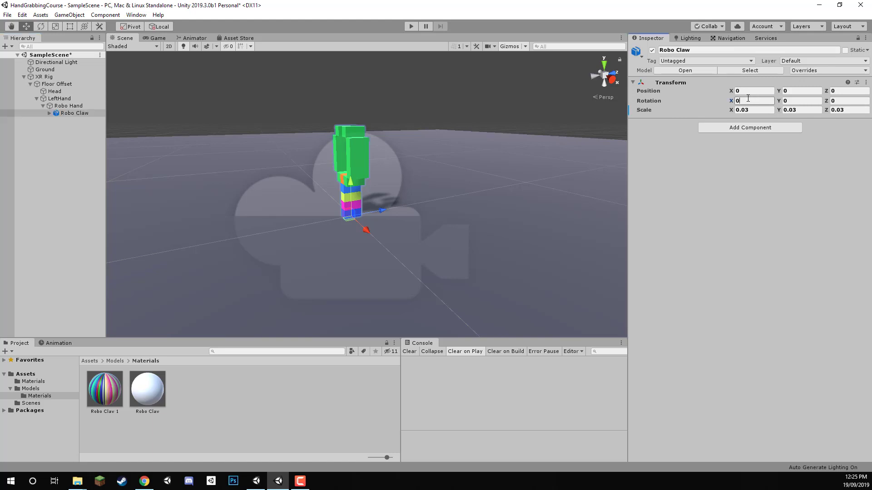
{"action": "type", "text": "90"}
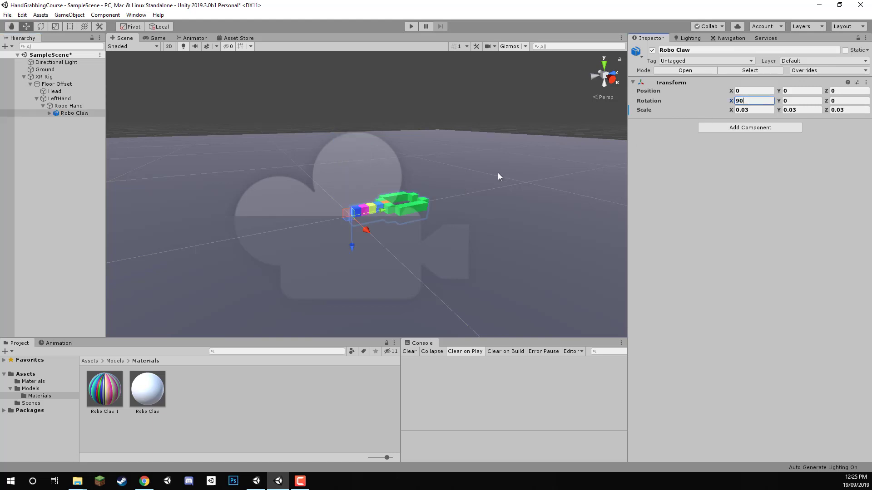
{"action": "left_click", "coordinate": [699, 164]}
{"action": "key", "text": "ctrl+s"}
{"action": "left_click_drag", "start_coordinate": [454, 173], "coordinate": [428, 197], "text": "alt"}
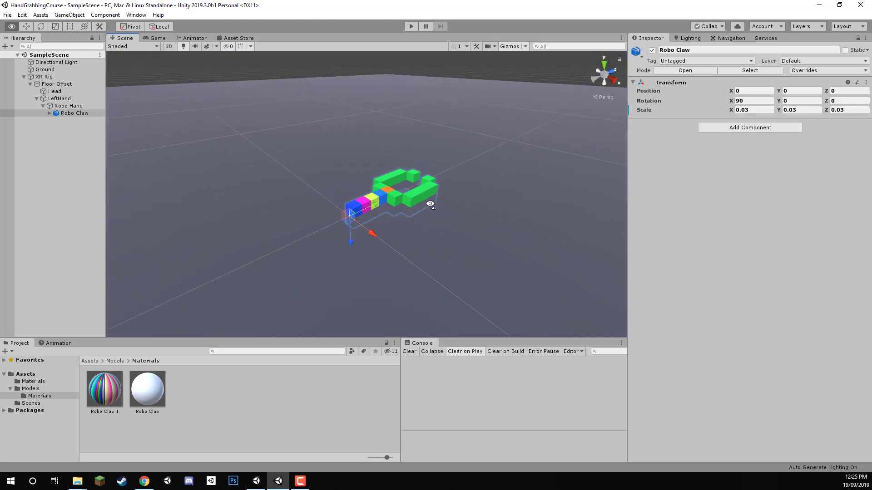
Step: Add a Tracked Pose Driver component to LeftHand
{"action": "left_click", "coordinate": [65, 99]}
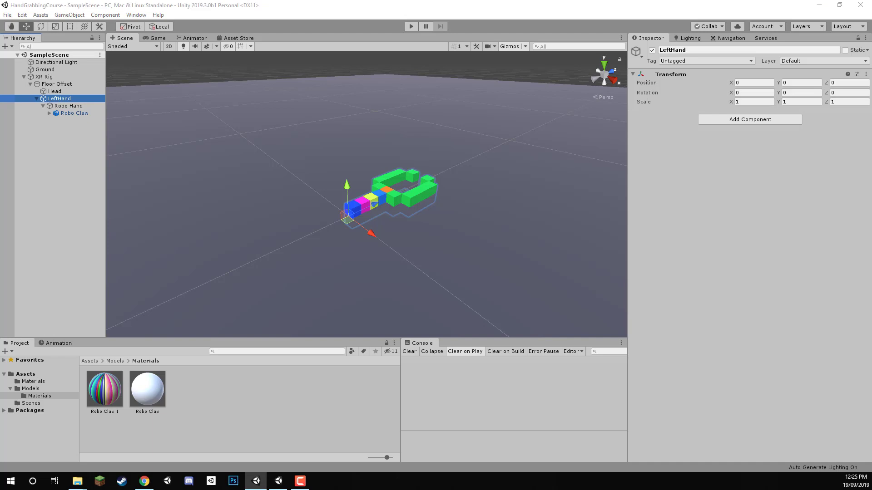
{"action": "left_click", "coordinate": [752, 119]}
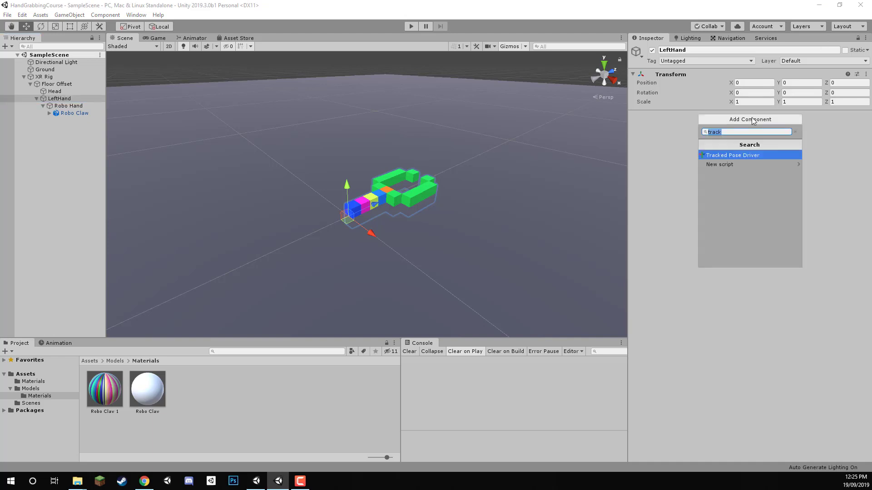
{"action": "key", "text": "Return"}
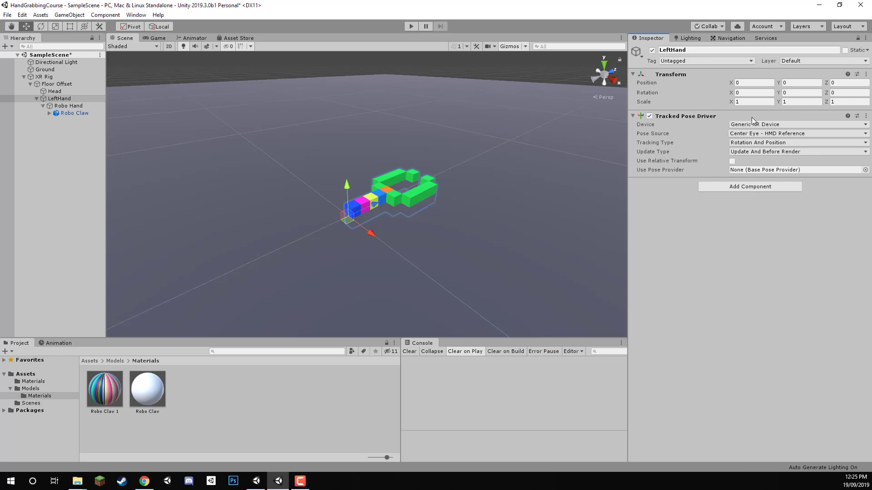
Step: Set the driver's Device to Generic XR Controller and Pose Source to Left Controller, then save
{"action": "left_click", "coordinate": [774, 127]}
{"action": "left_click", "coordinate": [773, 143]}
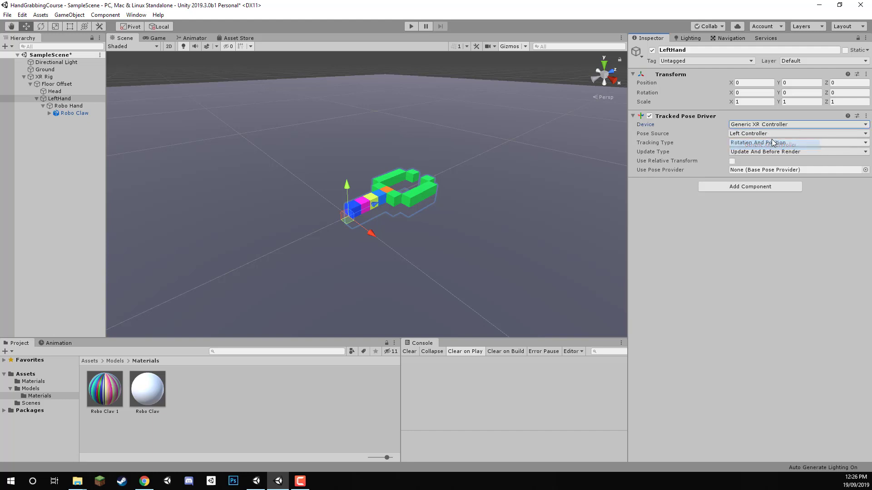
{"action": "left_click", "coordinate": [748, 133]}
{"action": "left_click", "coordinate": [748, 143]}
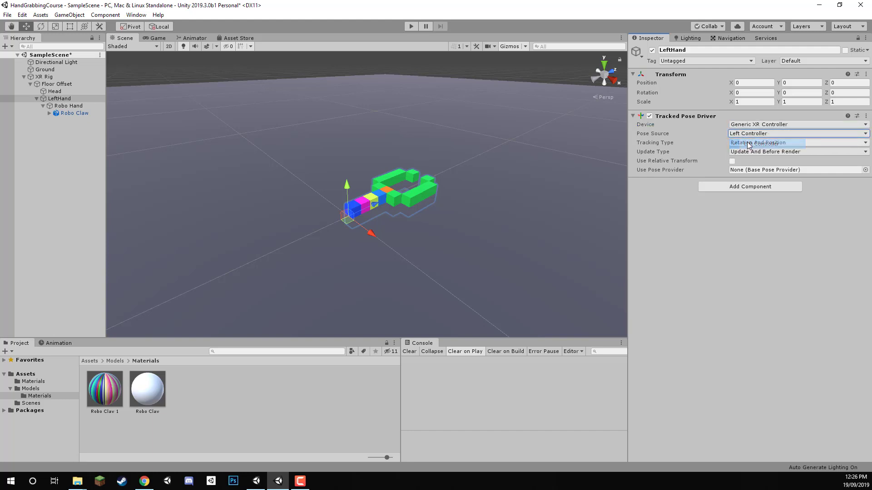
{"action": "left_click", "coordinate": [713, 222]}
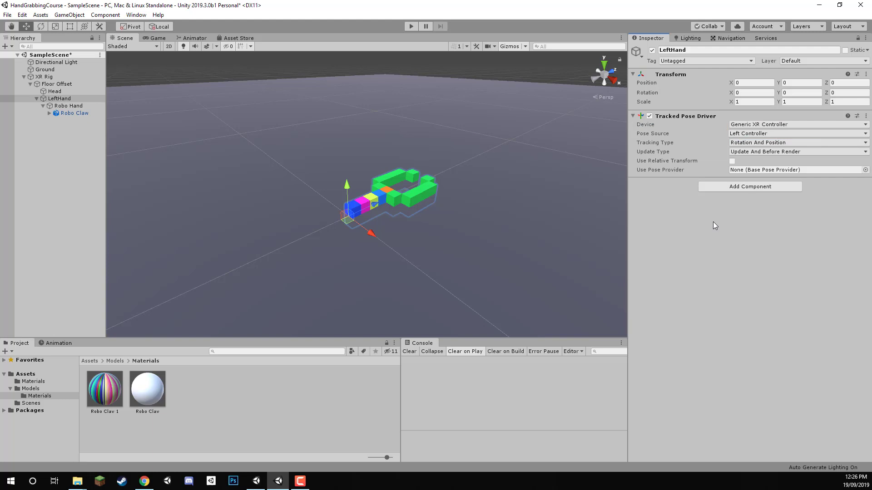
{"action": "key", "text": "ctrl+s"}
{"action": "left_click", "coordinate": [58, 148]}
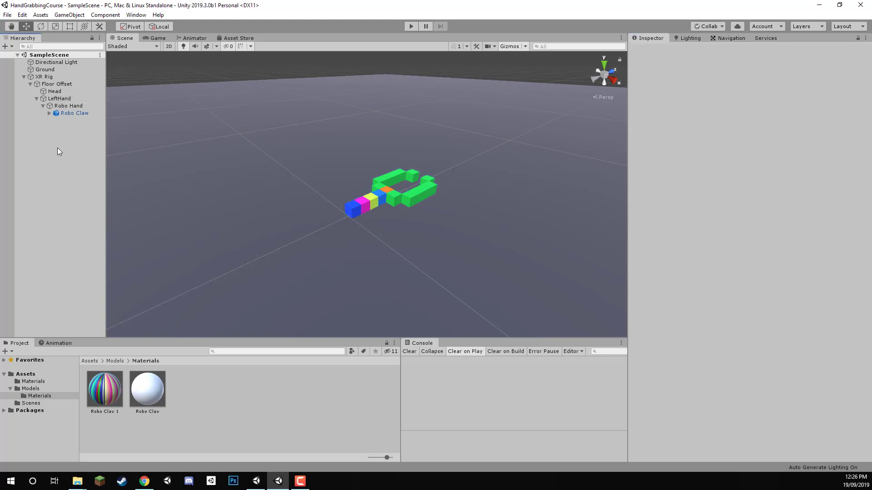
Step: Duplicate LeftHand, rename the copy 'RightHand', and save the scene
{"action": "left_click", "coordinate": [58, 98]}
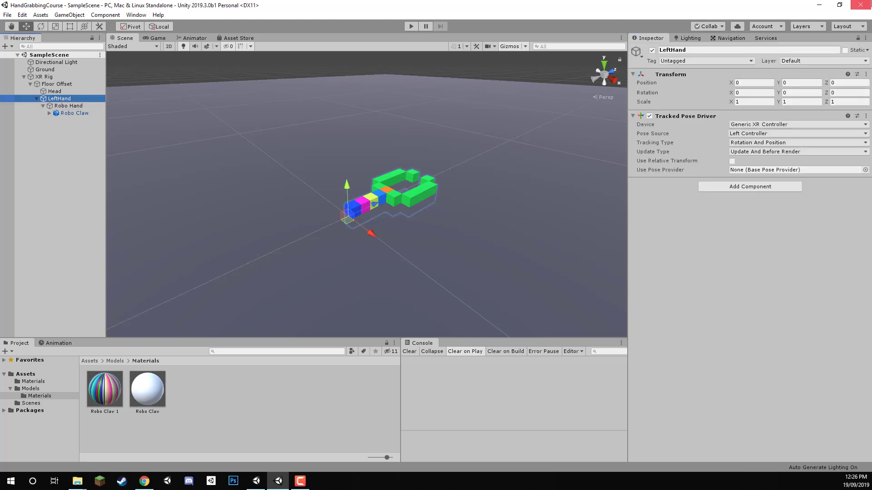
{"action": "key", "text": "alt+Tab"}
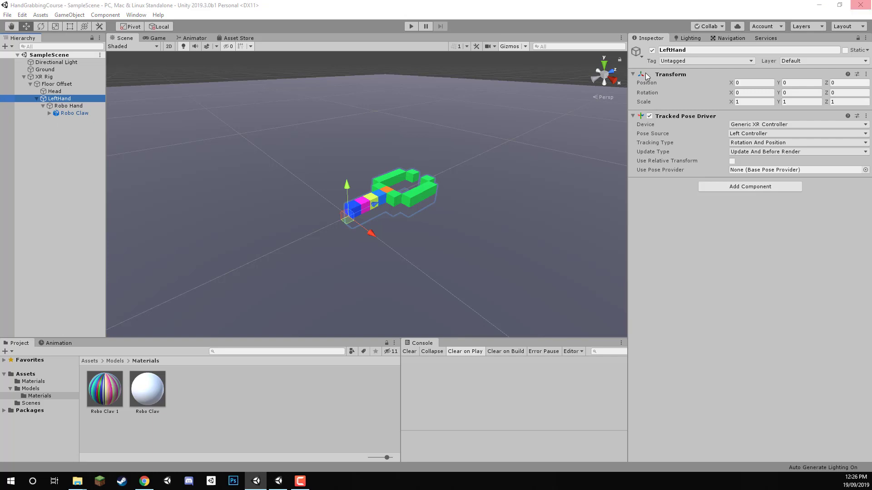
{"action": "left_click", "coordinate": [36, 211]}
{"action": "left_click", "coordinate": [42, 98]}
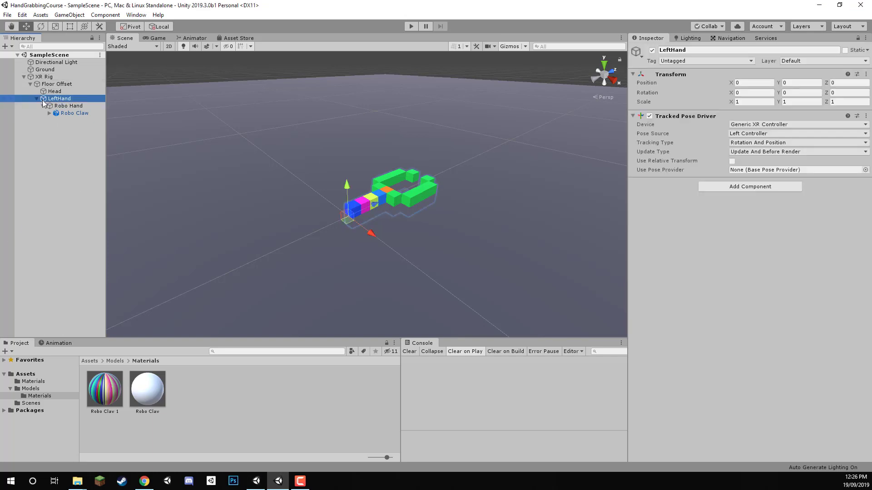
{"action": "key", "text": "ctrl+d"}
{"action": "left_click", "coordinate": [681, 49]}
{"action": "type", "text": "RightHand"}
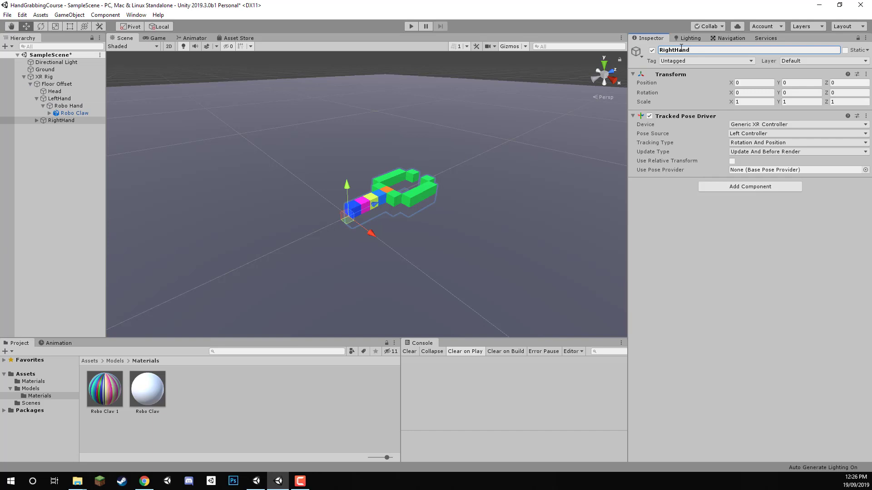
{"action": "key", "text": "ctrl+s"}
Step: Set RightHand's Pose Source to Right Controller and save the scene
{"action": "left_click", "coordinate": [740, 134]}
{"action": "left_click", "coordinate": [751, 154]}
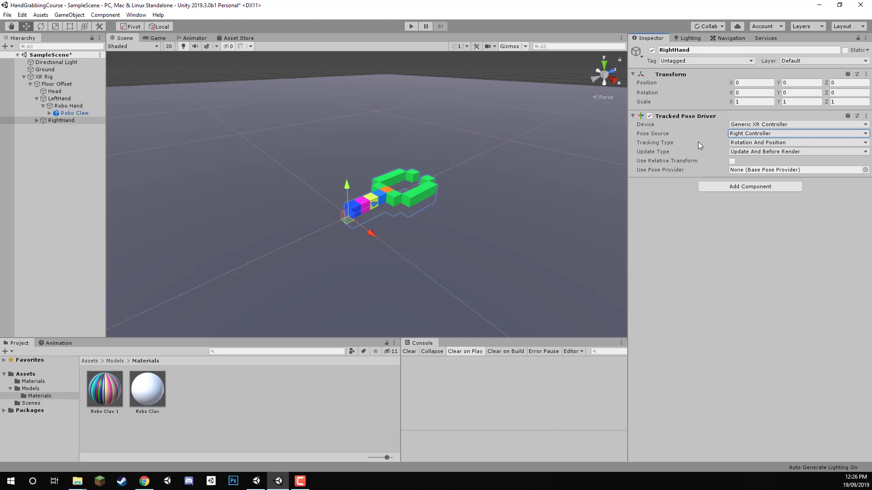
{"action": "left_click", "coordinate": [75, 187]}
{"action": "key", "text": "ctrl+s"}
{"action": "left_click", "coordinate": [36, 99]}
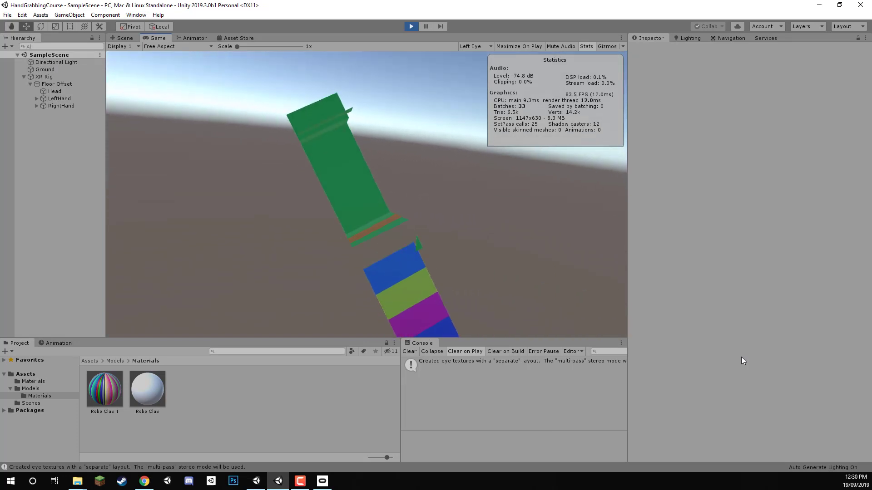
{"action": "key", "text": "ctrl+p"}
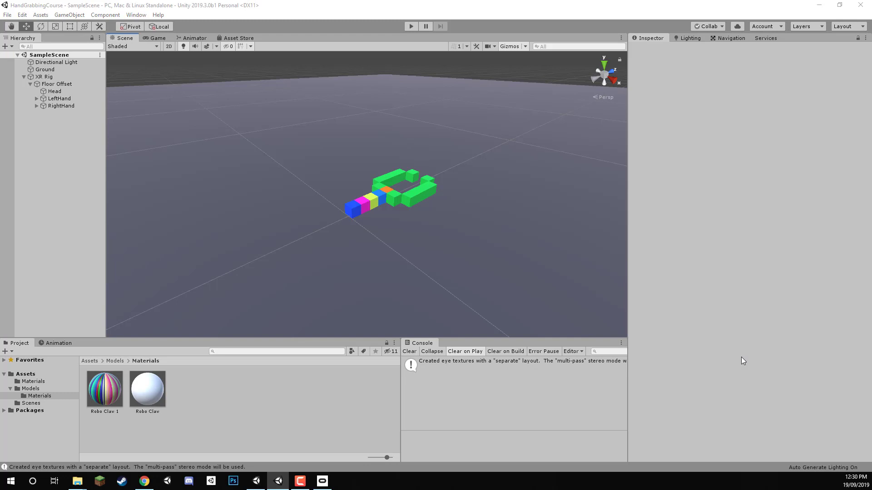